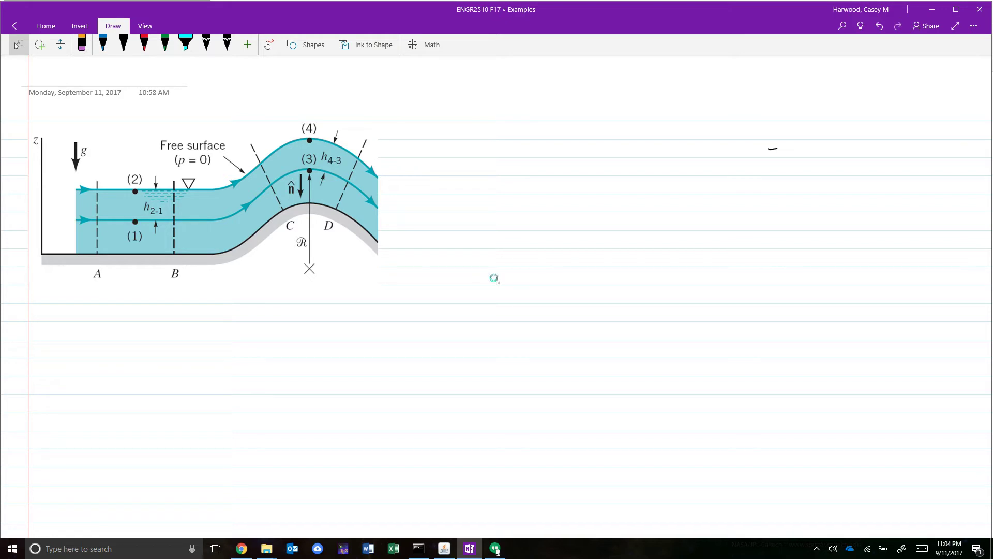
# - In blue ink, draw inflow arrows left of the channel and write 'Horizontal SL' under A–B
pyautogui.click(103, 44)
pyautogui.moveTo(48, 196)
pyautogui.mouseDown()
pyautogui.moveTo(62, 194)
pyautogui.moveTo(60, 219)
pyautogui.mouseUp()
pyautogui.moveTo(54, 215); pyautogui.dragTo(56, 242)
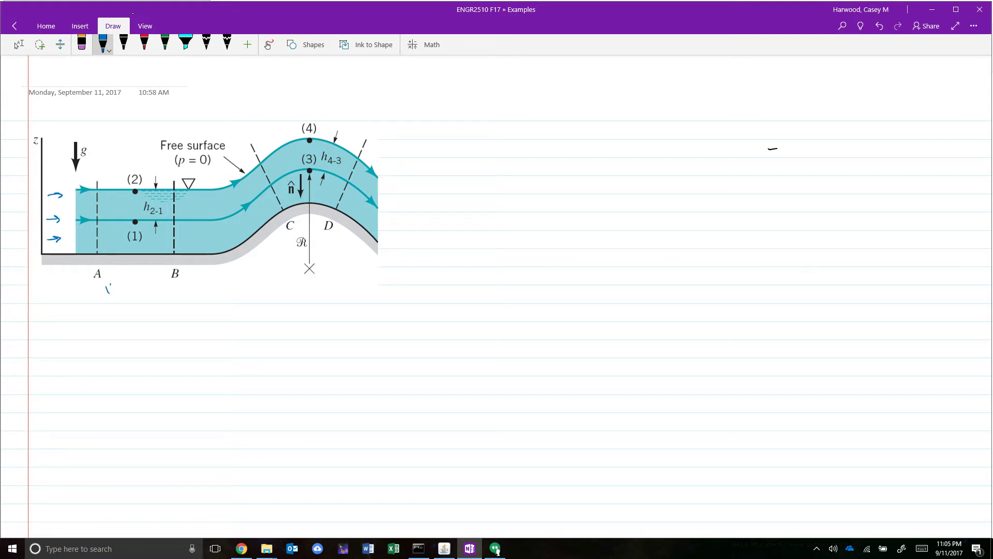
pyautogui.moveTo(126, 287); pyautogui.dragTo(133, 291)
pyautogui.moveTo(136, 286); pyautogui.dragTo(148, 290)
pyautogui.moveTo(150, 285)
pyautogui.mouseDown()
pyautogui.moveTo(118, 307)
pyautogui.moveTo(169, 292)
pyautogui.mouseUp()
# - Draw a double-headed arc over the hump labelled 'Circular arc SL'
pyautogui.moveTo(247, 111)
pyautogui.mouseDown()
pyautogui.moveTo(341, 99)
pyautogui.moveTo(362, 110)
pyautogui.moveTo(245, 117)
pyautogui.moveTo(274, 91)
pyautogui.mouseUp()
pyautogui.moveTo(277, 91); pyautogui.dragTo(332, 88)
pyautogui.moveTo(335, 88); pyautogui.dragTo(369, 101)
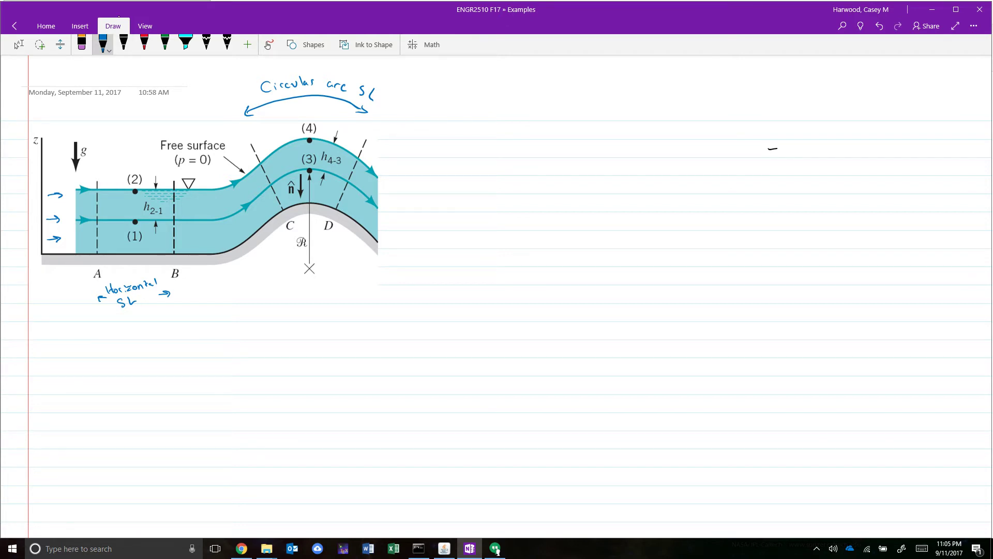
# - In black ink, handwrite the heading 'Pressure Variation Between', undoing one miswritten letter
pyautogui.click(124, 44)
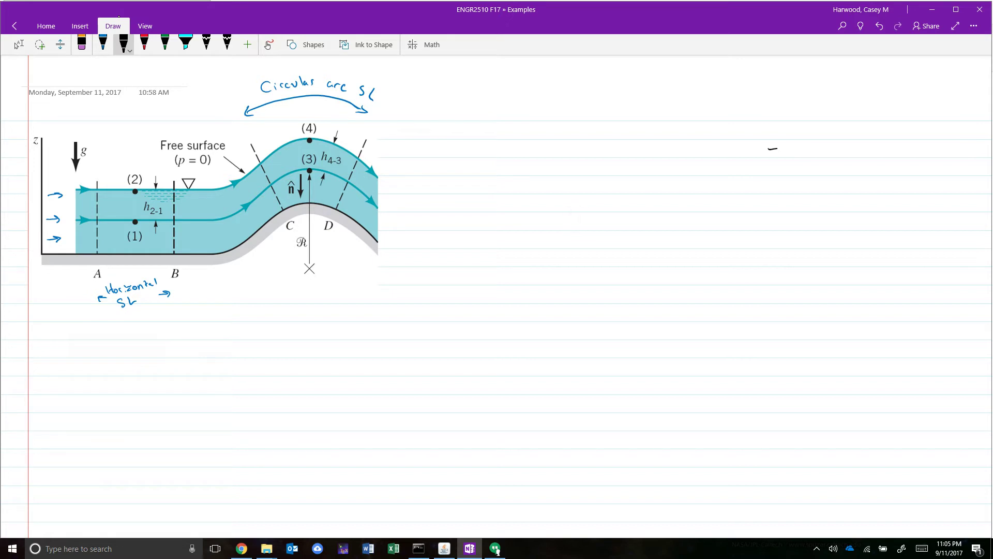
pyautogui.moveTo(431, 157); pyautogui.dragTo(530, 149)
pyautogui.moveTo(534, 155); pyautogui.dragTo(542, 156)
pyautogui.moveTo(549, 150); pyautogui.dragTo(577, 156)
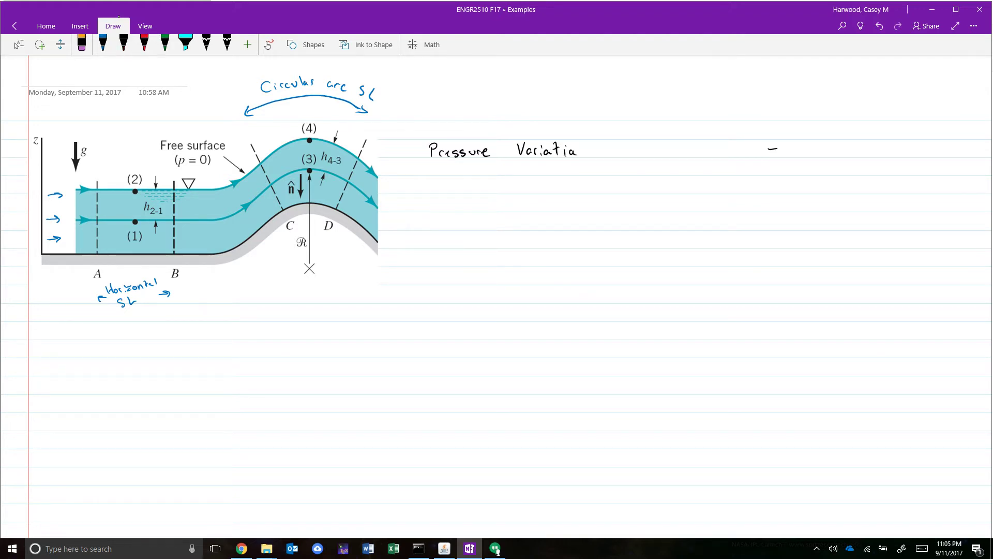
pyautogui.hotkey('ctrl', 'z')
pyautogui.moveTo(572, 151); pyautogui.dragTo(678, 157)
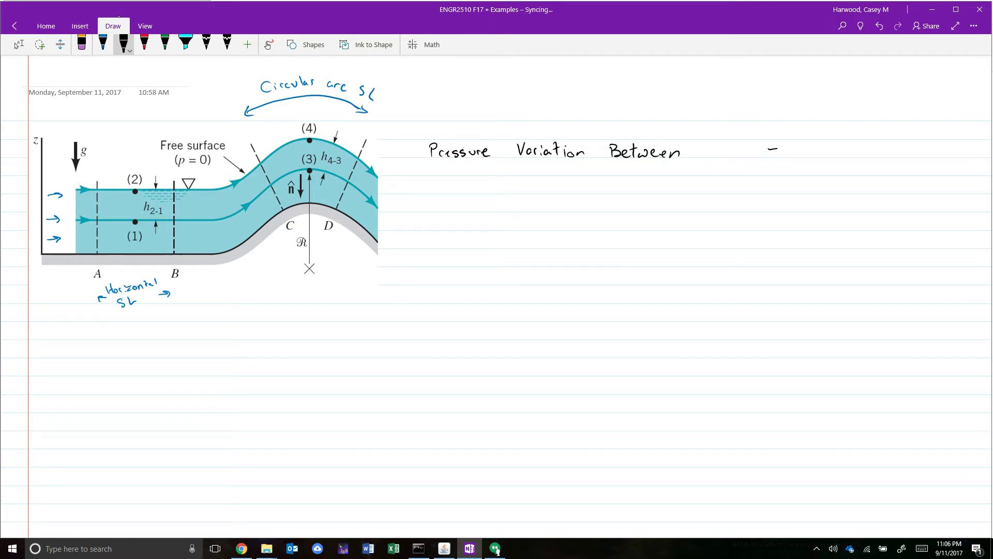
# - List '(a) pts 1, 2' and '(b) pts 3, 4', then start 'a)' below the diagram
pyautogui.moveTo(430, 181)
pyautogui.mouseDown()
pyautogui.moveTo(417, 194)
pyautogui.moveTo(464, 196)
pyautogui.mouseUp()
pyautogui.moveTo(464, 185); pyautogui.dragTo(477, 192)
pyautogui.moveTo(473, 183); pyautogui.dragTo(527, 192)
pyautogui.moveTo(537, 194); pyautogui.dragTo(560, 192)
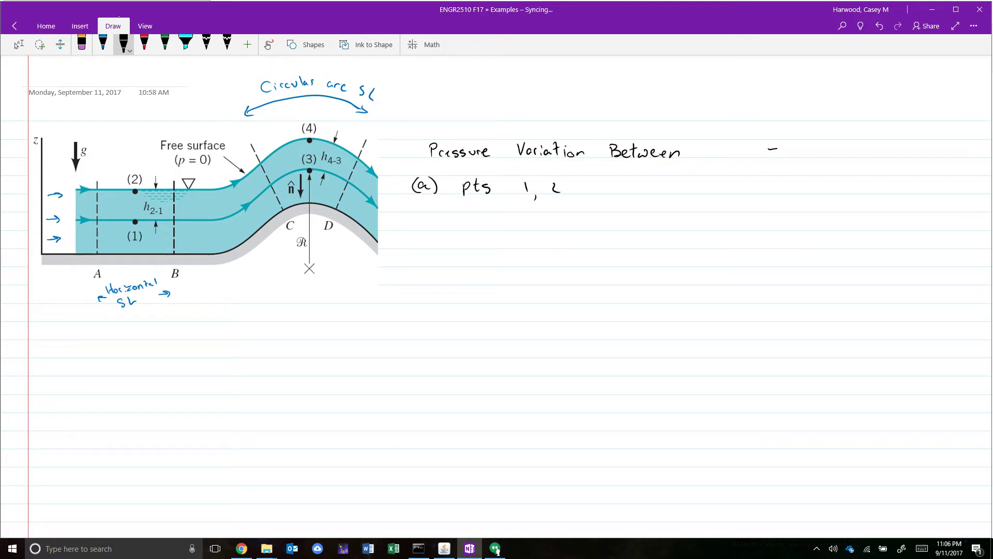
pyautogui.moveTo(419, 201); pyautogui.dragTo(419, 217)
pyautogui.moveTo(412, 198)
pyautogui.mouseDown()
pyautogui.moveTo(410, 220)
pyautogui.moveTo(473, 213)
pyautogui.mouseUp()
pyautogui.moveTo(478, 202); pyautogui.dragTo(483, 206)
pyautogui.moveTo(492, 207)
pyautogui.mouseDown()
pyautogui.moveTo(485, 214)
pyautogui.moveTo(525, 212)
pyautogui.mouseUp()
pyautogui.moveTo(536, 206); pyautogui.dragTo(563, 206)
pyautogui.moveTo(563, 200); pyautogui.dragTo(562, 213)
pyautogui.moveTo(45, 347); pyautogui.dragTo(46, 360)
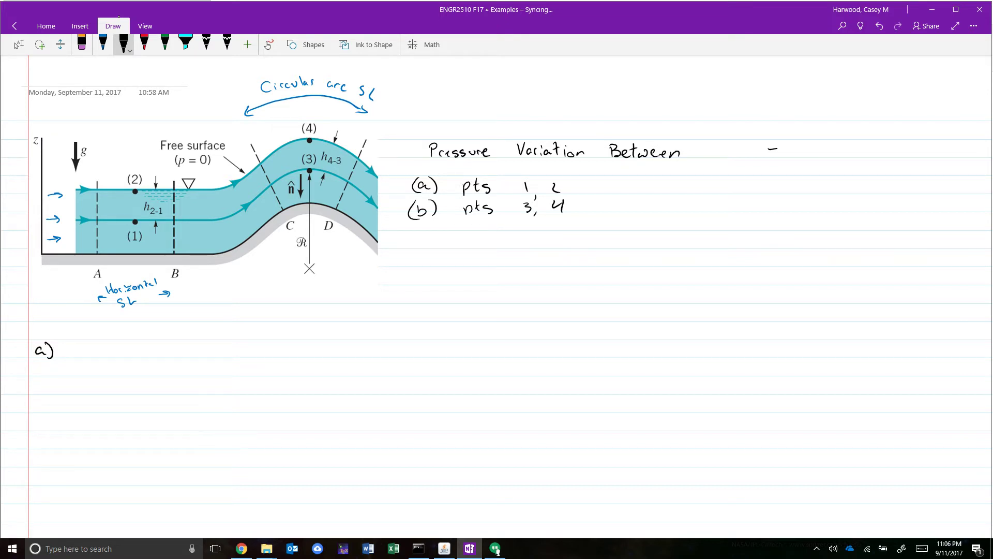
# - Beside a), write p + ρgz + ρ∫V²/R dn = constant in black, then pick red ink
pyautogui.moveTo(80, 345)
pyautogui.mouseDown()
pyautogui.moveTo(102, 357)
pyautogui.moveTo(130, 350)
pyautogui.moveTo(135, 361)
pyautogui.moveTo(177, 351)
pyautogui.moveTo(224, 358)
pyautogui.moveTo(238, 335)
pyautogui.moveTo(261, 331)
pyautogui.moveTo(272, 337)
pyautogui.moveTo(248, 363)
pyautogui.moveTo(308, 356)
pyautogui.mouseUp()
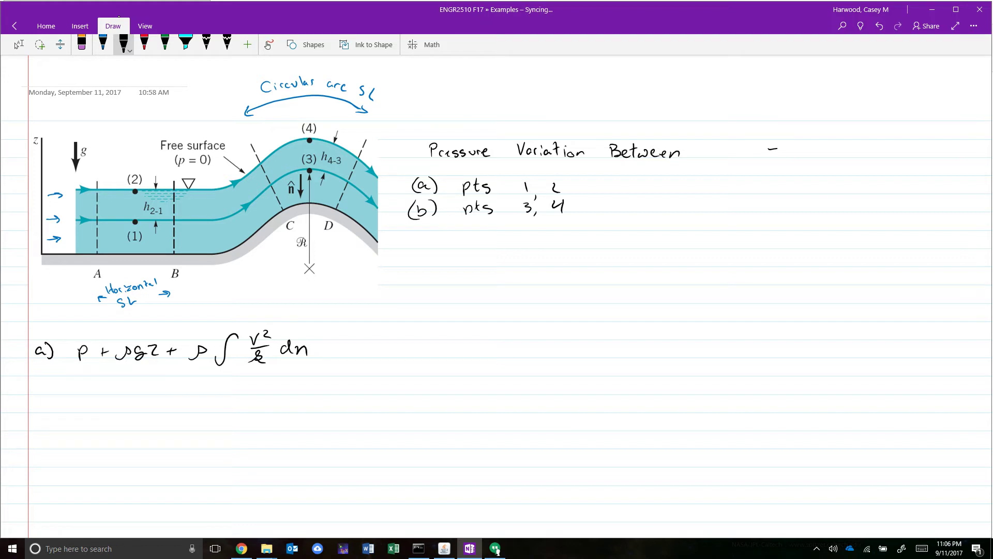
pyautogui.moveTo(353, 344)
pyautogui.mouseDown()
pyautogui.moveTo(347, 353)
pyautogui.moveTo(380, 354)
pyautogui.mouseUp()
pyautogui.moveTo(388, 344)
pyautogui.mouseDown()
pyautogui.moveTo(382, 354)
pyautogui.moveTo(399, 354)
pyautogui.mouseUp()
pyautogui.moveTo(394, 344); pyautogui.dragTo(422, 353)
pyautogui.moveTo(429, 336)
pyautogui.mouseDown()
pyautogui.moveTo(429, 353)
pyautogui.moveTo(434, 339)
pyautogui.mouseUp()
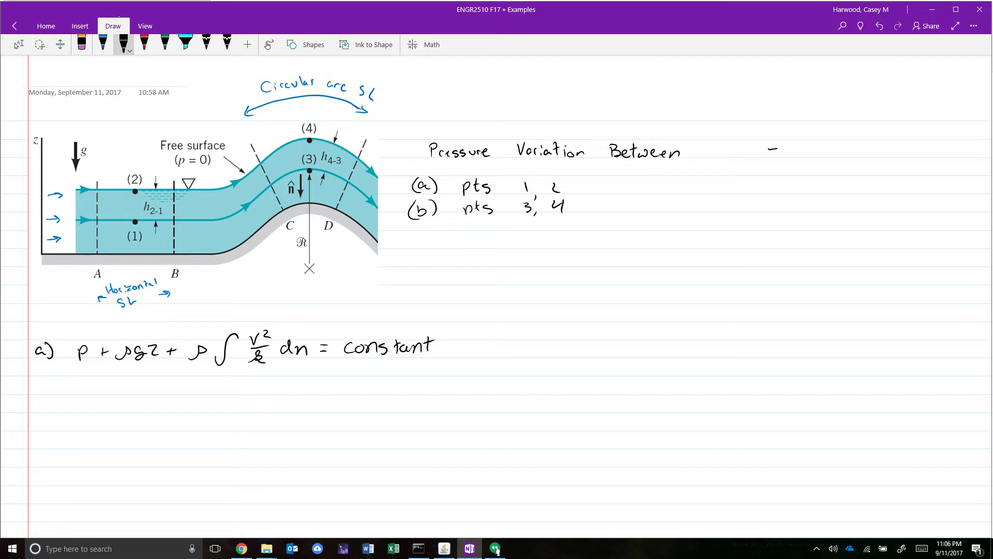
pyautogui.click(103, 43)
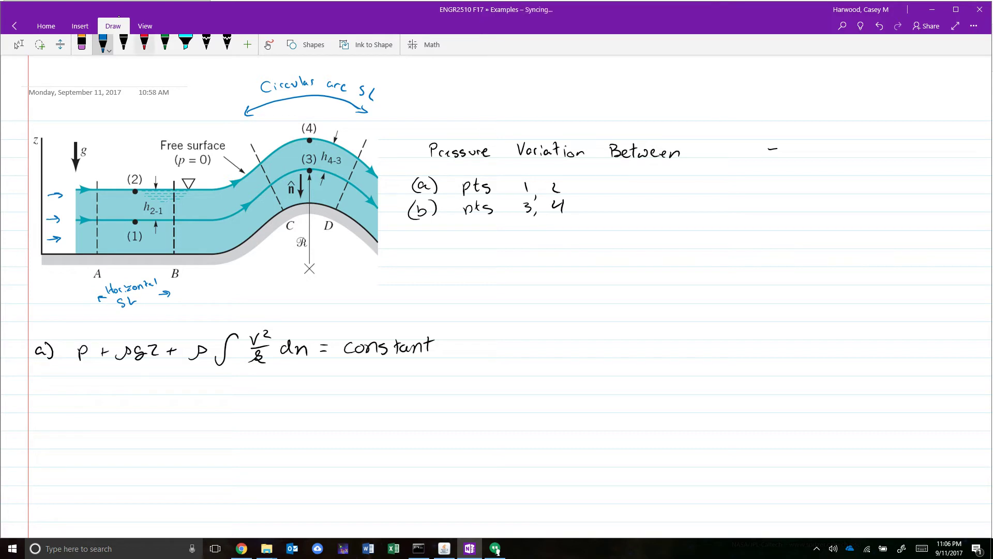
pyautogui.click(144, 43)
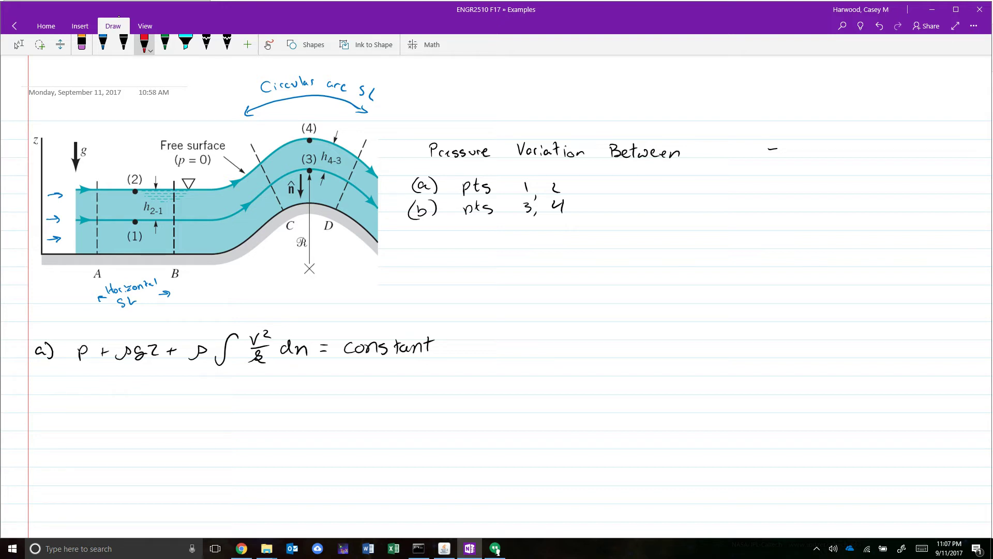
# - Mark p = 0 beside point (2) in red, undoing a trial circle around Horizontal SL
pyautogui.moveTo(113, 176)
pyautogui.mouseDown()
pyautogui.moveTo(112, 165)
pyautogui.moveTo(146, 155)
pyautogui.mouseUp()
pyautogui.moveTo(96, 290)
pyautogui.mouseDown()
pyautogui.moveTo(192, 299)
pyautogui.moveTo(173, 275)
pyautogui.mouseUp()
pyautogui.hotkey('ctrl', 'z')
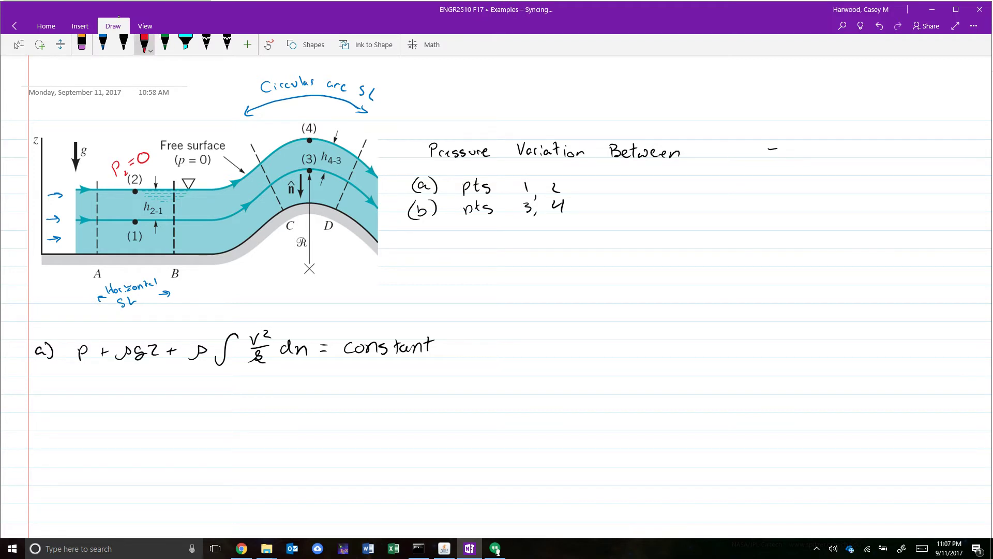
# - After erasing a trial circle, strike the integral term with a red arrow marked 0
pyautogui.moveTo(263, 349)
pyautogui.mouseDown()
pyautogui.moveTo(279, 382)
pyautogui.moveTo(293, 383)
pyautogui.mouseUp()
pyautogui.moveTo(279, 375); pyautogui.dragTo(303, 382)
pyautogui.moveTo(240, 362); pyautogui.dragTo(271, 357)
pyautogui.moveTo(220, 378); pyautogui.dragTo(256, 325)
pyautogui.moveTo(245, 331); pyautogui.dragTo(271, 326)
pyautogui.click(19, 45)
pyautogui.click(203, 209)
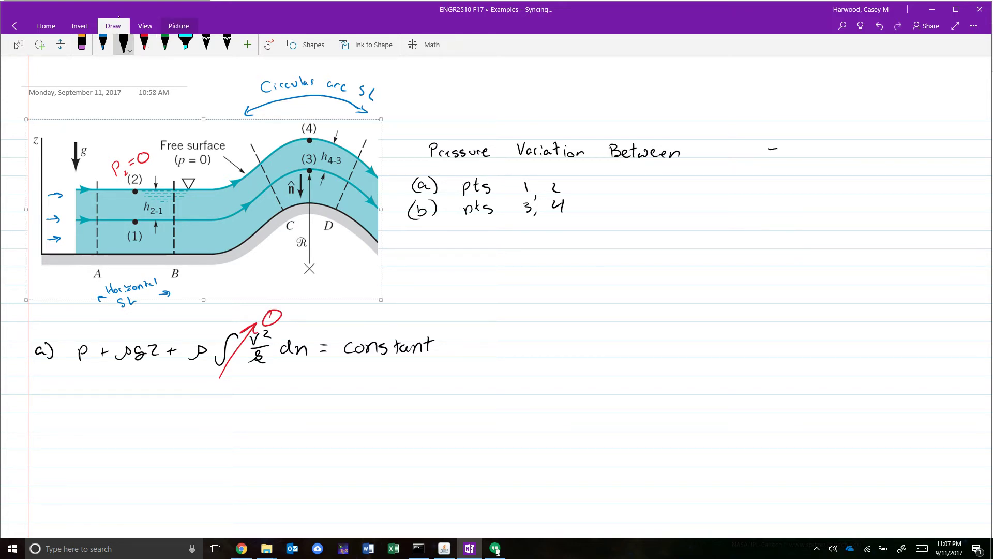
# - Write P₁ + ρgz₁ = P₂ + ρgz₂ in black, marking P₂ as 0 in red
pyautogui.moveTo(69, 414); pyautogui.dragTo(152, 409)
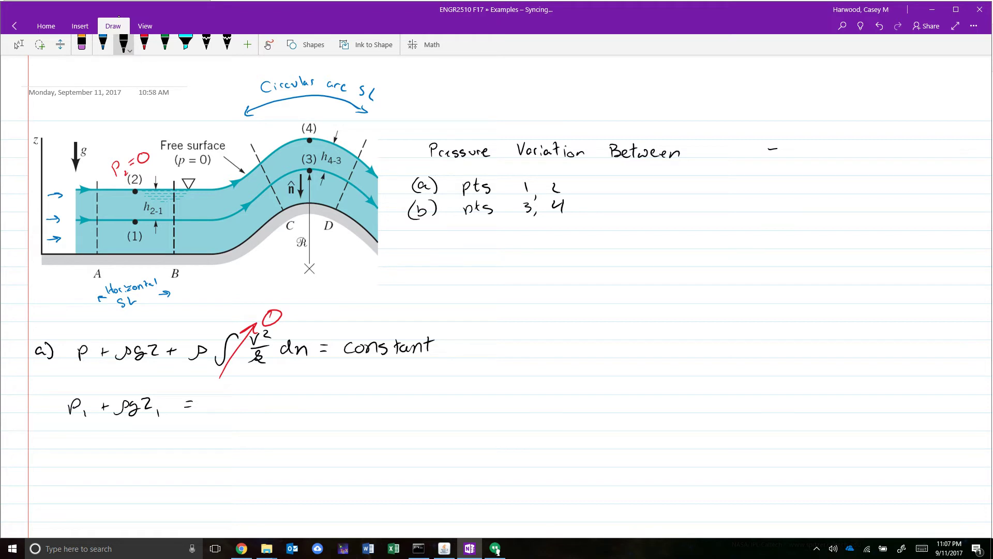
pyautogui.moveTo(222, 411)
pyautogui.mouseDown()
pyautogui.moveTo(244, 414)
pyautogui.moveTo(245, 388)
pyautogui.mouseUp()
pyautogui.click(144, 45)
pyautogui.moveTo(239, 391)
pyautogui.mouseDown()
pyautogui.moveTo(245, 397)
pyautogui.moveTo(252, 385)
pyautogui.moveTo(273, 406)
pyautogui.mouseUp()
pyautogui.click(124, 44)
pyautogui.moveTo(279, 413)
pyautogui.mouseDown()
pyautogui.moveTo(287, 403)
pyautogui.moveTo(299, 414)
pyautogui.moveTo(331, 413)
pyautogui.mouseUp()
# - Write the result P₁ = ρg(z₂ − z₁) on the next line
pyautogui.scroll(-1, 496, 290)
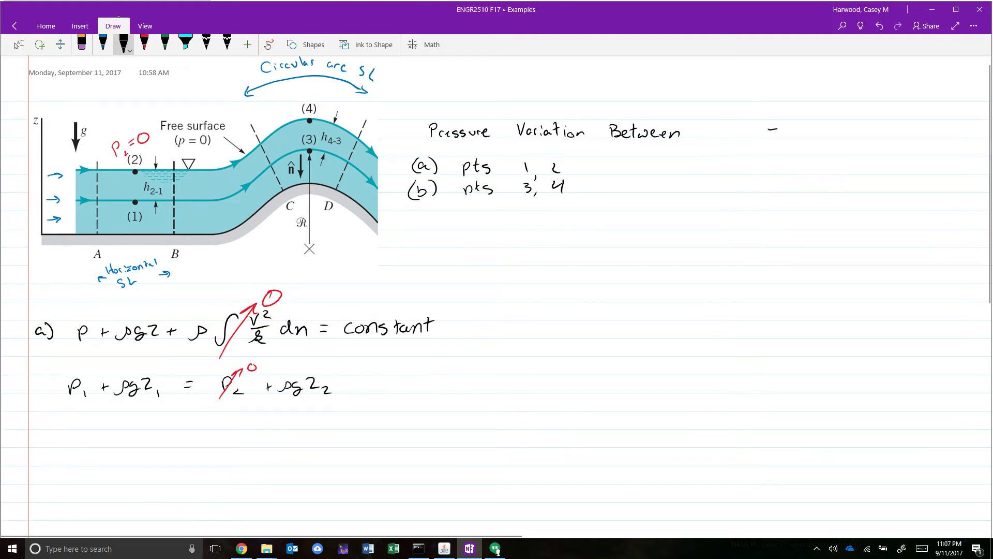
pyautogui.moveTo(71, 416); pyautogui.dragTo(72, 425)
pyautogui.moveTo(84, 425)
pyautogui.mouseDown()
pyautogui.moveTo(139, 421)
pyautogui.moveTo(147, 435)
pyautogui.moveTo(175, 426)
pyautogui.mouseUp()
pyautogui.moveTo(178, 424); pyautogui.dragTo(209, 426)
pyautogui.moveTo(210, 426)
pyautogui.mouseDown()
pyautogui.moveTo(215, 433)
pyautogui.moveTo(326, 419)
pyautogui.mouseUp()
# - In blue, box the P₁ result and arrow it to 'Same as hydrostatics'
pyautogui.click(103, 44)
pyautogui.moveTo(63, 406)
pyautogui.mouseDown()
pyautogui.moveTo(60, 442)
pyautogui.moveTo(236, 435)
pyautogui.moveTo(62, 406)
pyautogui.mouseUp()
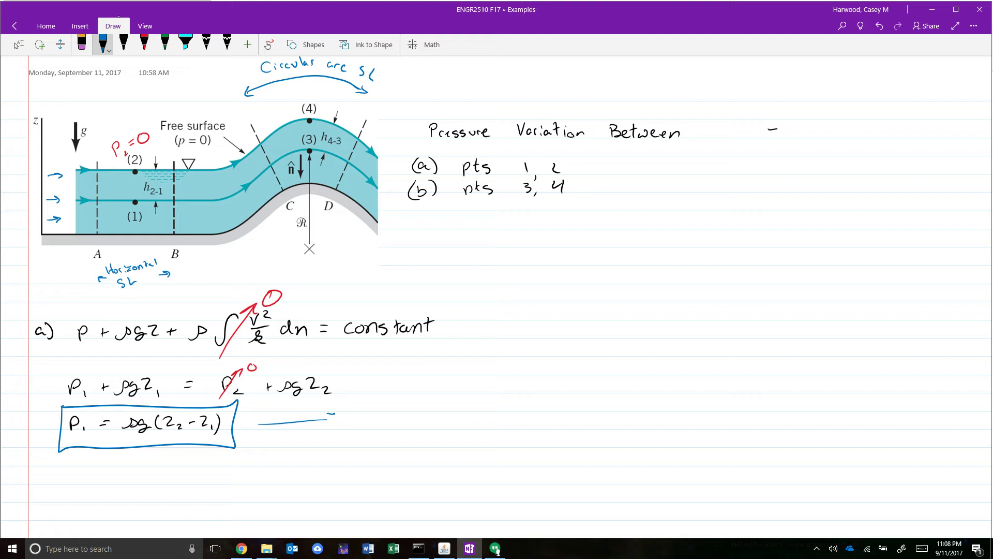
pyautogui.moveTo(328, 413)
pyautogui.mouseDown()
pyautogui.moveTo(335, 427)
pyautogui.moveTo(425, 425)
pyautogui.mouseUp()
pyautogui.moveTo(366, 436)
pyautogui.mouseDown()
pyautogui.moveTo(473, 428)
pyautogui.moveTo(526, 430)
pyautogui.moveTo(523, 438)
pyautogui.mouseUp()
pyautogui.moveTo(543, 420)
pyautogui.mouseDown()
pyautogui.moveTo(544, 411)
pyautogui.moveTo(548, 427)
pyautogui.mouseUp()
pyautogui.moveTo(549, 426); pyautogui.dragTo(564, 427)
pyautogui.moveTo(575, 418)
pyautogui.mouseDown()
pyautogui.moveTo(567, 427)
pyautogui.moveTo(579, 425)
pyautogui.mouseUp()
pyautogui.moveTo(572, 419); pyautogui.dragTo(596, 428)
pyautogui.moveTo(593, 420); pyautogui.dragTo(604, 429)
pyautogui.moveTo(613, 420); pyautogui.dragTo(615, 433)
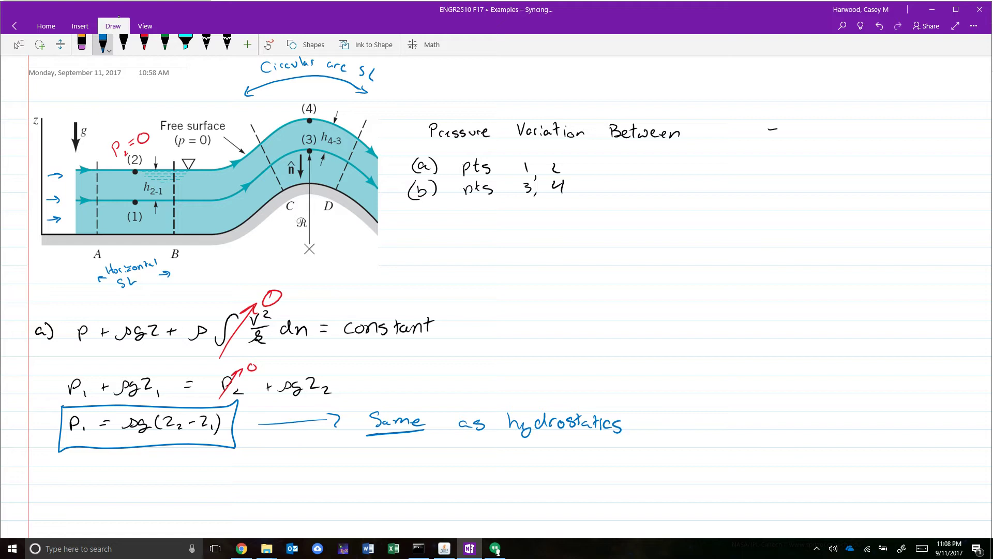
# - Try circling the integral term in red, undo the circle, and return to black ink
pyautogui.click(117, 22)
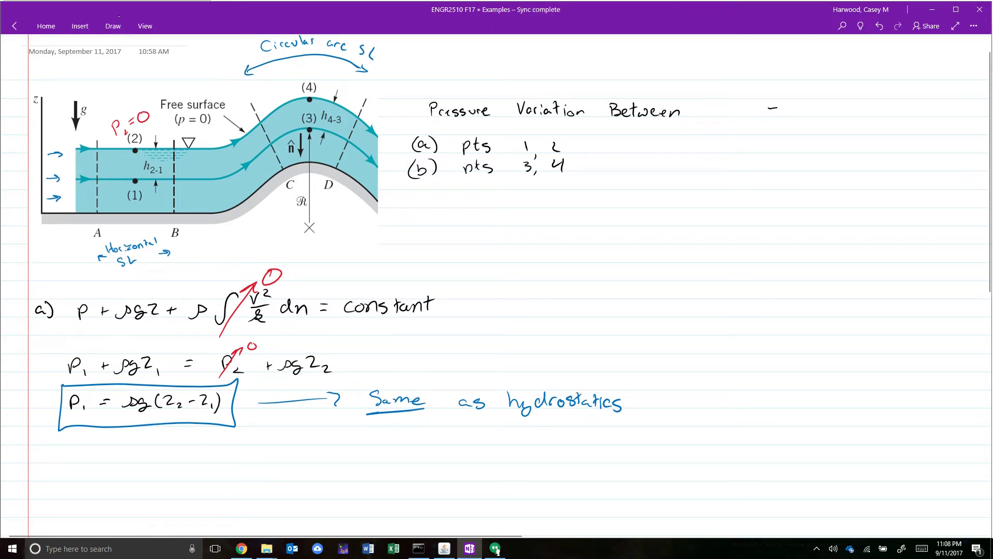
pyautogui.click(118, 21)
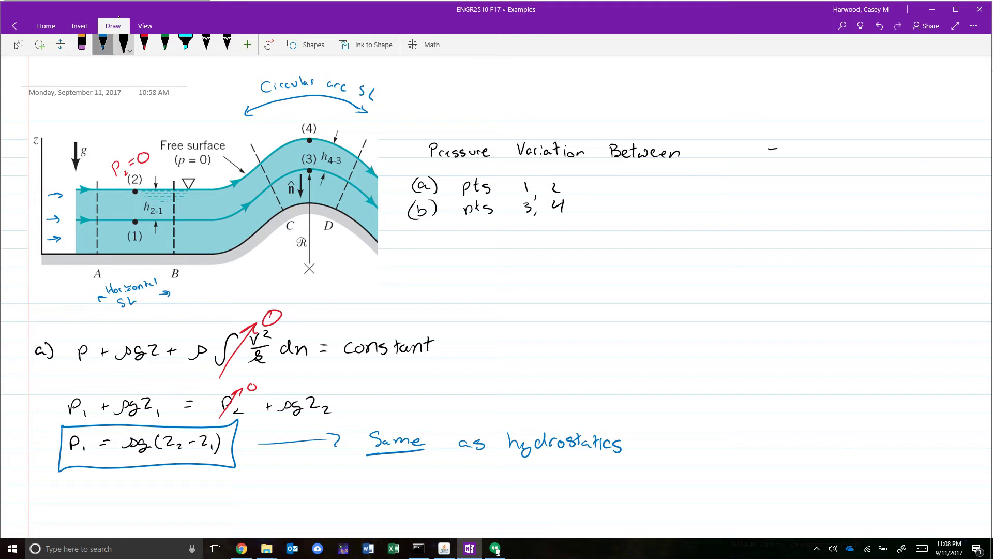
pyautogui.click(144, 44)
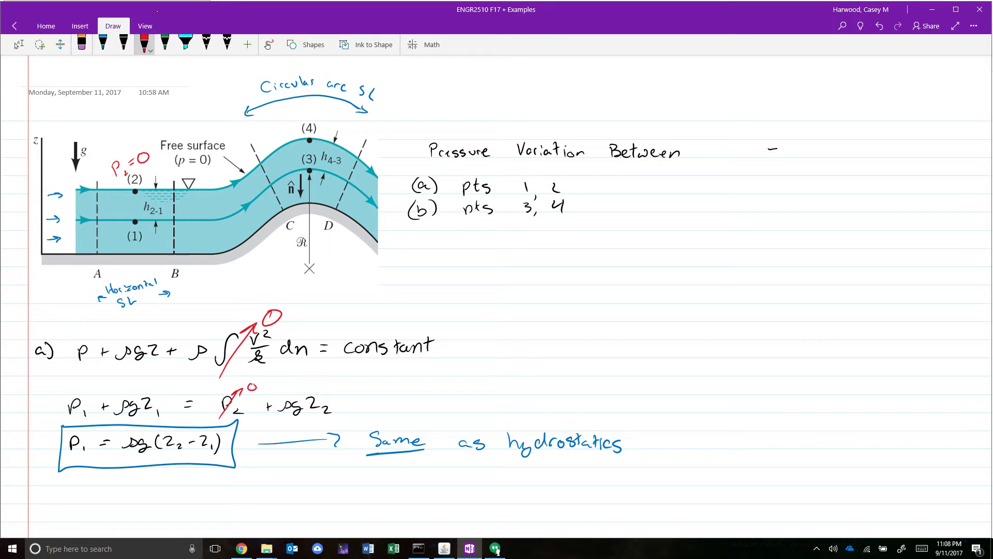
pyautogui.moveTo(261, 302)
pyautogui.mouseDown()
pyautogui.moveTo(298, 336)
pyautogui.moveTo(230, 383)
pyautogui.moveTo(297, 331)
pyautogui.moveTo(227, 346)
pyautogui.mouseUp()
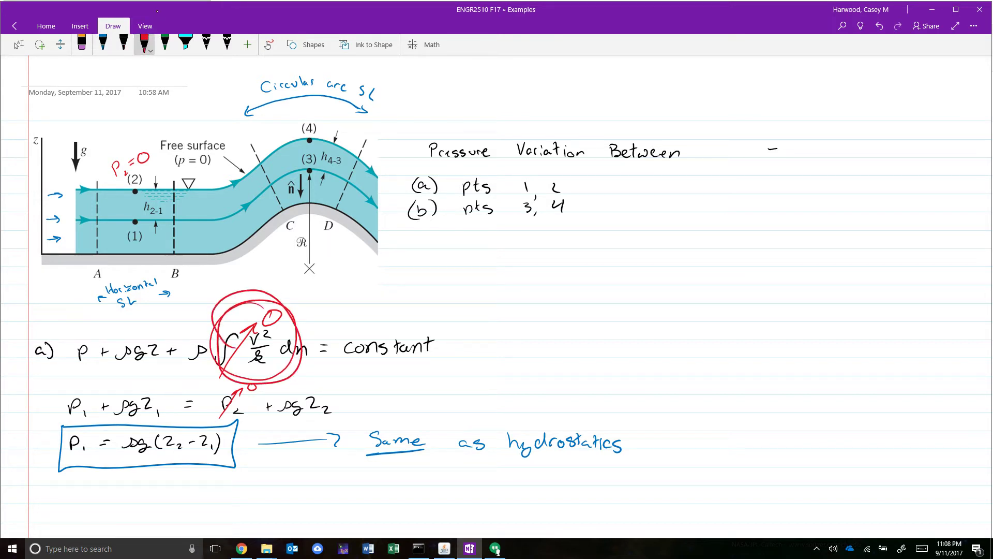
pyautogui.hotkey('ctrl', 'z')
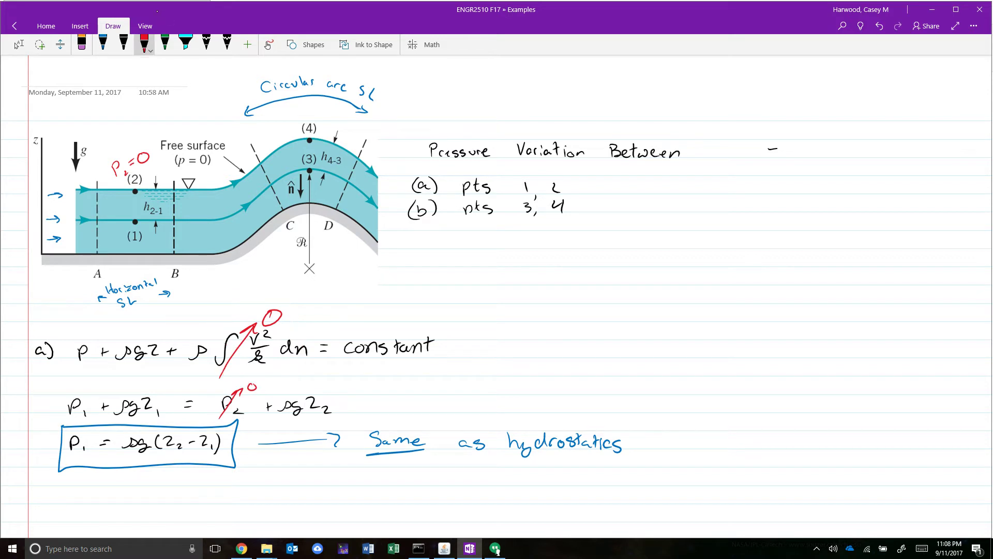
pyautogui.click(124, 45)
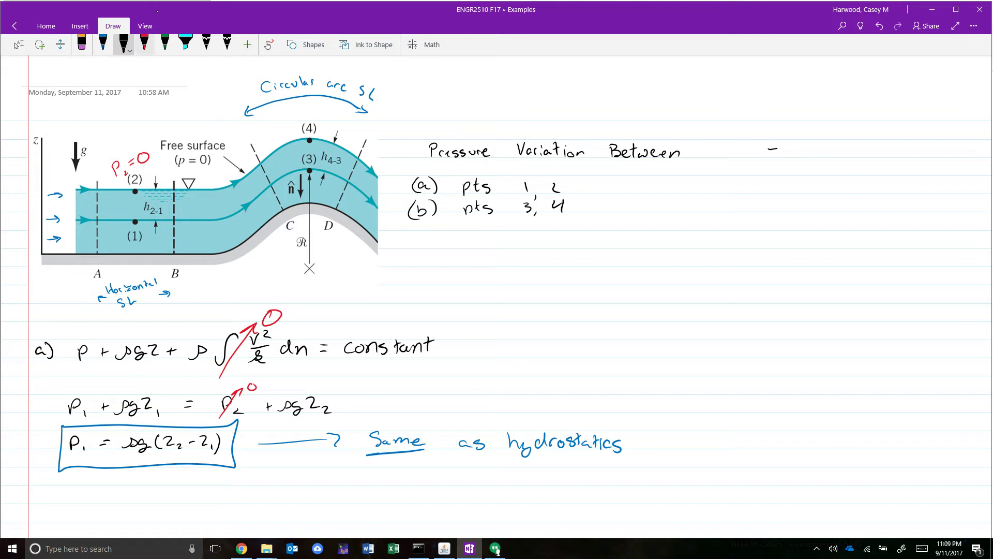
# - Draw red upward and forward direction arrows at point (1), undoing a trial checkmark
pyautogui.click(144, 45)
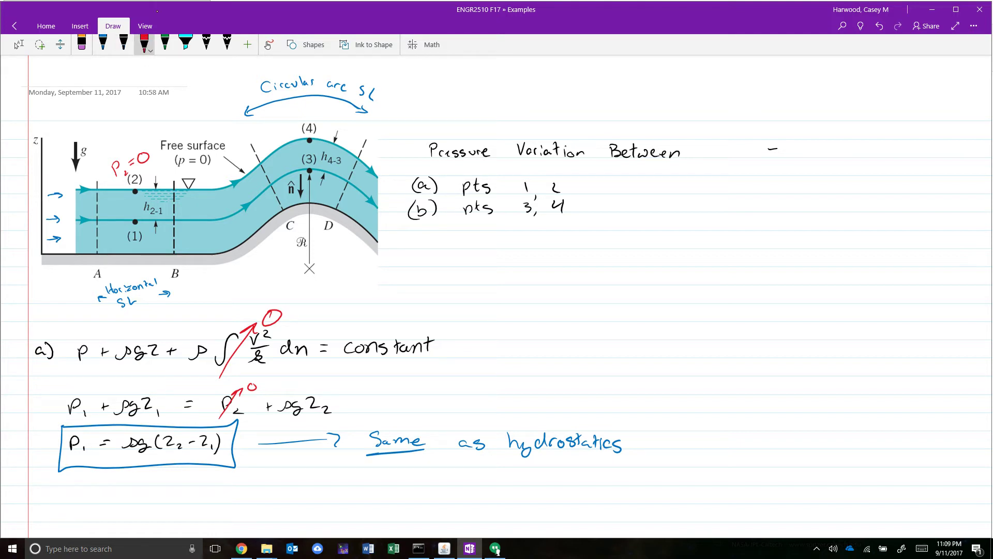
pyautogui.moveTo(134, 204)
pyautogui.mouseDown()
pyautogui.moveTo(134, 222)
pyautogui.moveTo(148, 227)
pyautogui.mouseUp()
pyautogui.moveTo(27, 438); pyautogui.dragTo(67, 411)
pyautogui.hotkey('ctrl', 'z')
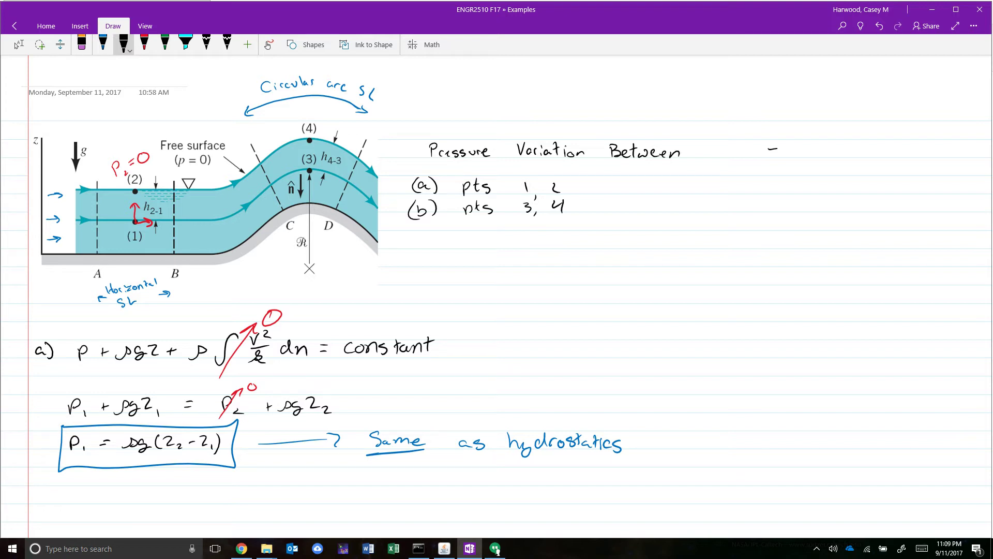
pyautogui.scroll(-2, 497, 298)
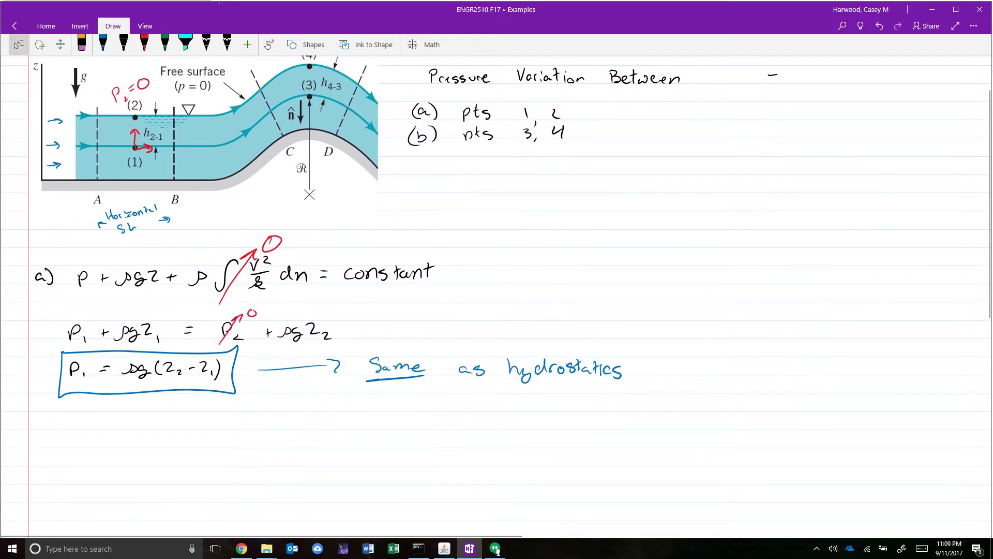
# - Label part b) and begin its equation with p + ρgz +
pyautogui.moveTo(34, 430)
pyautogui.mouseDown()
pyautogui.moveTo(35, 445)
pyautogui.moveTo(52, 437)
pyautogui.moveTo(46, 448)
pyautogui.mouseUp()
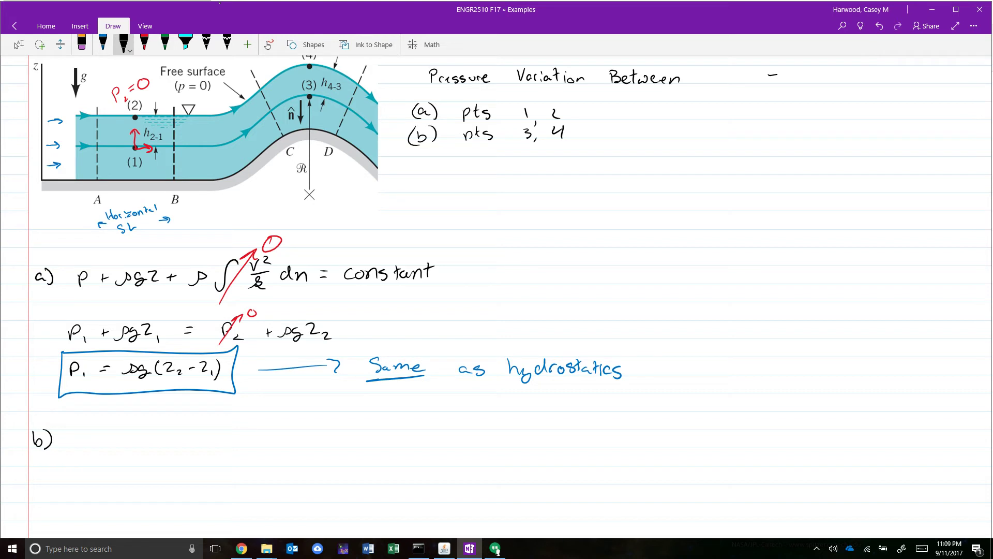
pyautogui.scroll(1, 496, 295)
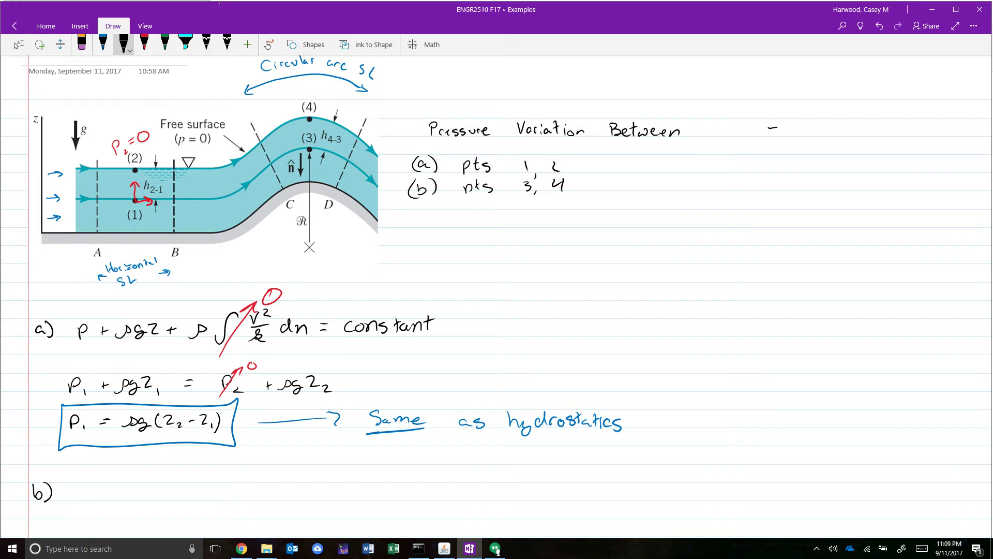
pyautogui.scroll(-1, 497, 295)
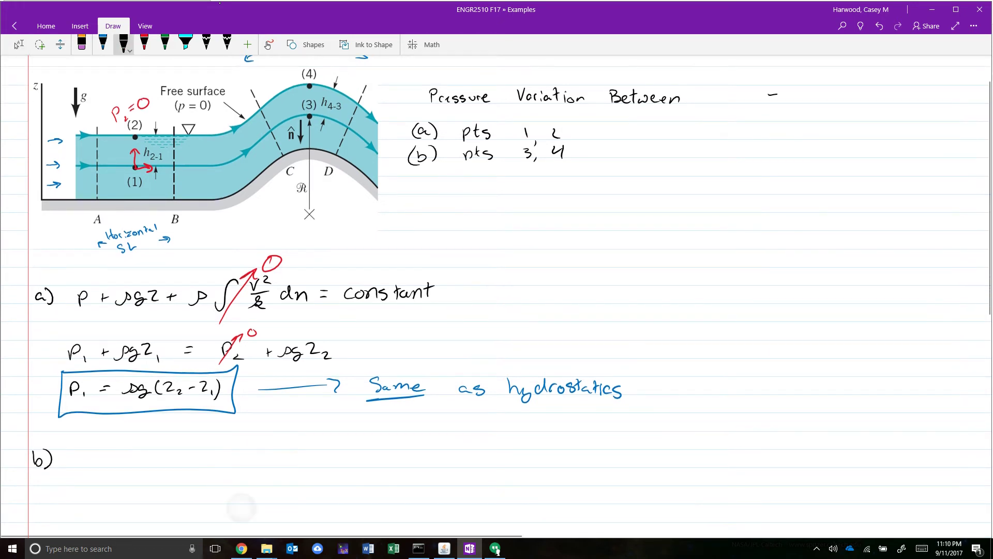
pyautogui.moveTo(73, 451)
pyautogui.mouseDown()
pyautogui.moveTo(73, 468)
pyautogui.moveTo(93, 467)
pyautogui.mouseUp()
pyautogui.moveTo(90, 461); pyautogui.dragTo(125, 469)
pyautogui.moveTo(137, 454)
pyautogui.mouseDown()
pyautogui.moveTo(143, 465)
pyautogui.moveTo(167, 463)
pyautogui.mouseUp()
pyautogui.moveTo(163, 460)
pyautogui.mouseDown()
pyautogui.moveTo(193, 454)
pyautogui.moveTo(187, 462)
pyautogui.moveTo(226, 443)
pyautogui.moveTo(254, 458)
pyautogui.mouseUp()
# - Complete the line with ρ∫V²/2 dn = constant, then switch to red ink
pyautogui.moveTo(244, 467)
pyautogui.mouseDown()
pyautogui.moveTo(235, 475)
pyautogui.moveTo(249, 464)
pyautogui.moveTo(286, 471)
pyautogui.mouseUp()
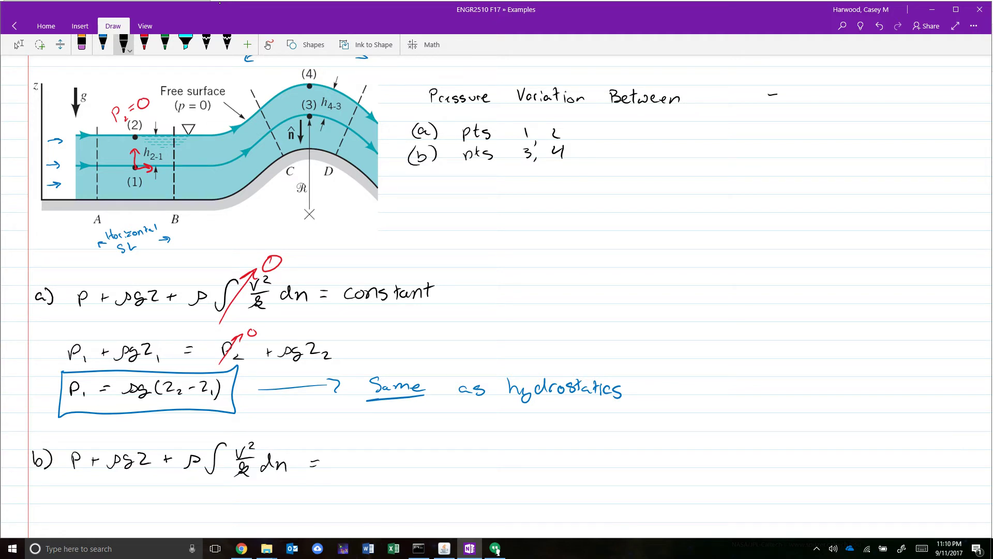
pyautogui.moveTo(343, 458); pyautogui.dragTo(351, 459)
pyautogui.moveTo(359, 465); pyautogui.dragTo(370, 464)
pyautogui.moveTo(379, 456)
pyautogui.mouseDown()
pyautogui.moveTo(373, 464)
pyautogui.moveTo(389, 465)
pyautogui.mouseUp()
pyautogui.moveTo(398, 457); pyautogui.dragTo(420, 466)
pyautogui.moveTo(414, 458); pyautogui.dragTo(423, 456)
pyautogui.scroll(2, 496, 294)
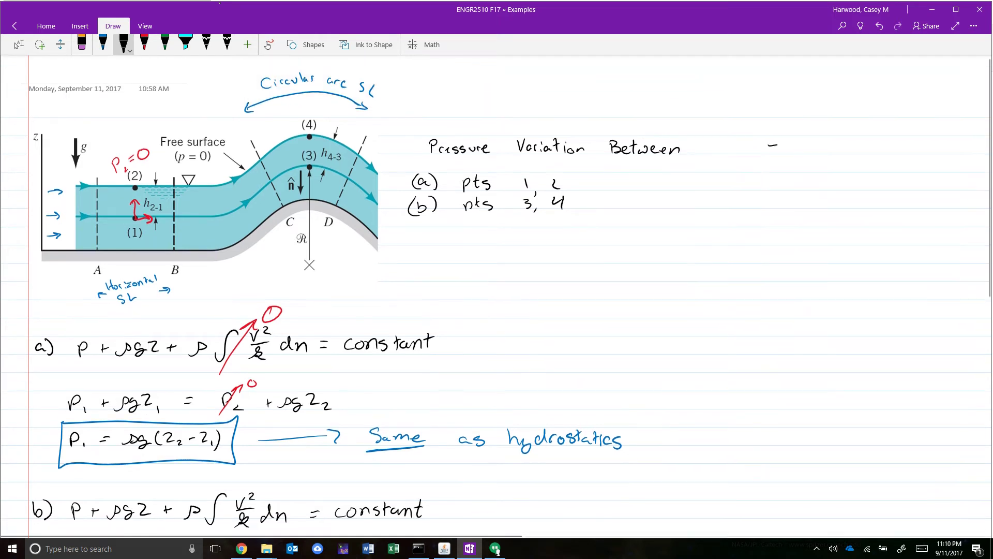
pyautogui.click(19, 44)
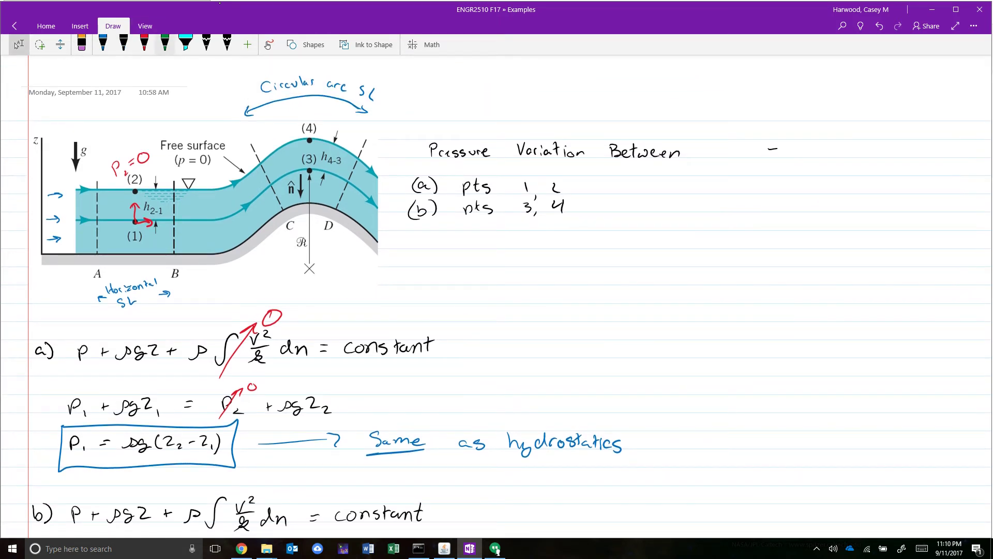
pyautogui.click(144, 45)
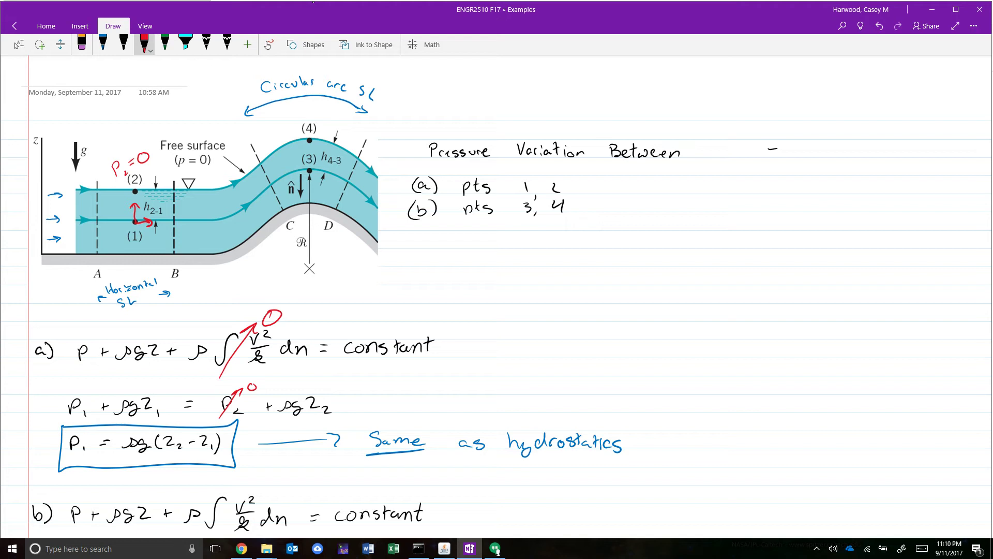
# - Draw a red arrow from point (4) on the free surface labelled p4 = 0
pyautogui.moveTo(314, 138)
pyautogui.mouseDown()
pyautogui.moveTo(357, 116)
pyautogui.moveTo(368, 132)
pyautogui.mouseUp()
pyautogui.moveTo(369, 126)
pyautogui.mouseDown()
pyautogui.moveTo(369, 134)
pyautogui.moveTo(380, 121)
pyautogui.mouseUp()
pyautogui.moveTo(373, 126); pyautogui.dragTo(388, 117)
pyautogui.scroll(-3, 496, 294)
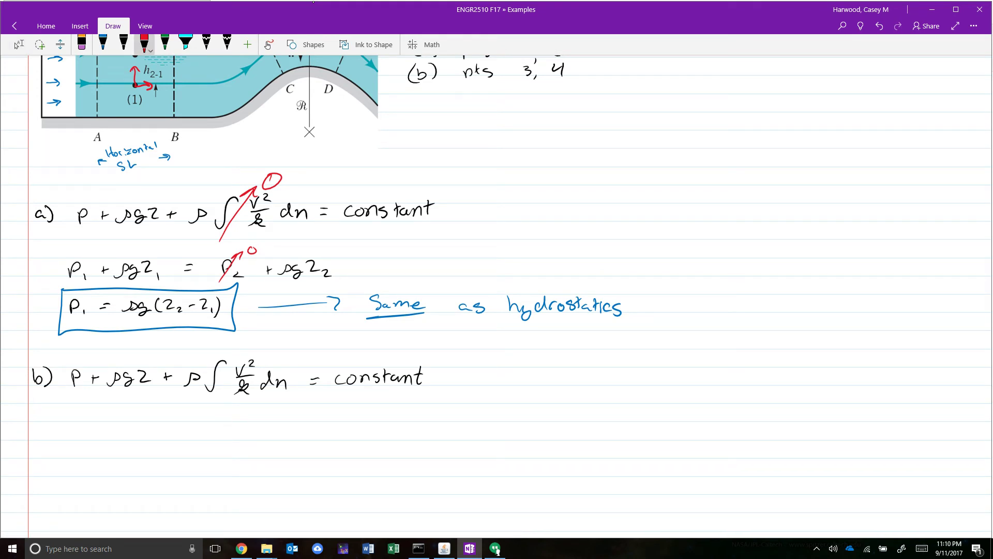
pyautogui.scroll(1, 496, 295)
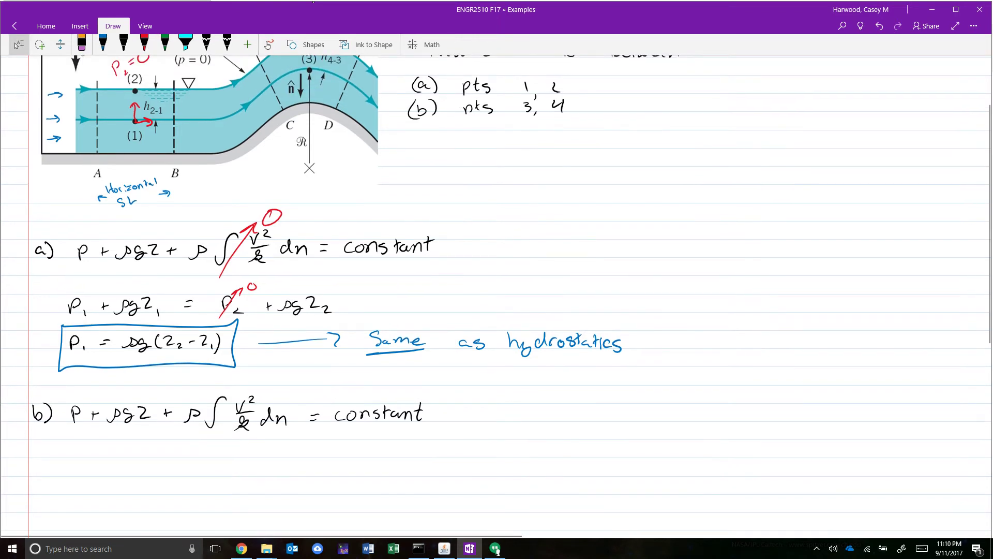
pyautogui.click(19, 45)
pyautogui.scroll(1, 497, 295)
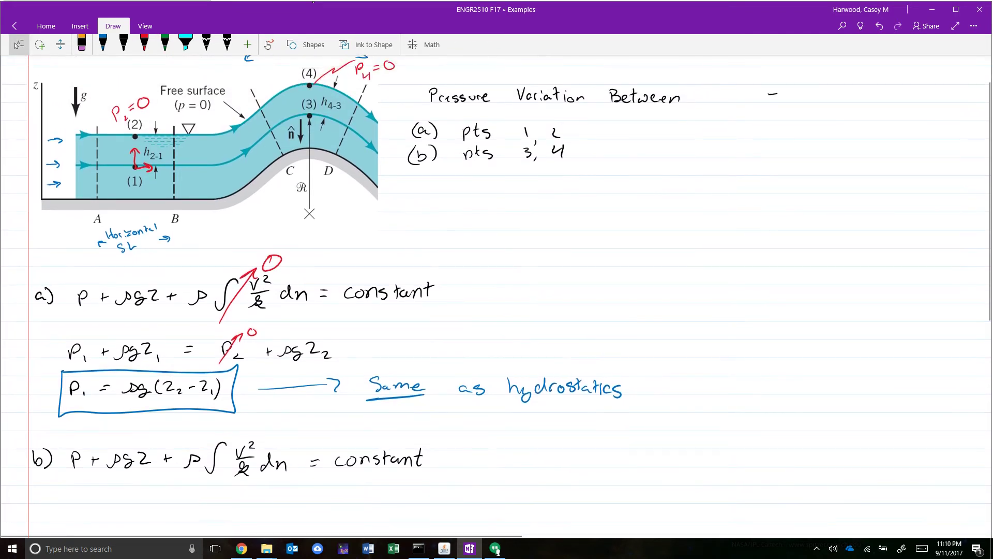
pyautogui.click(144, 45)
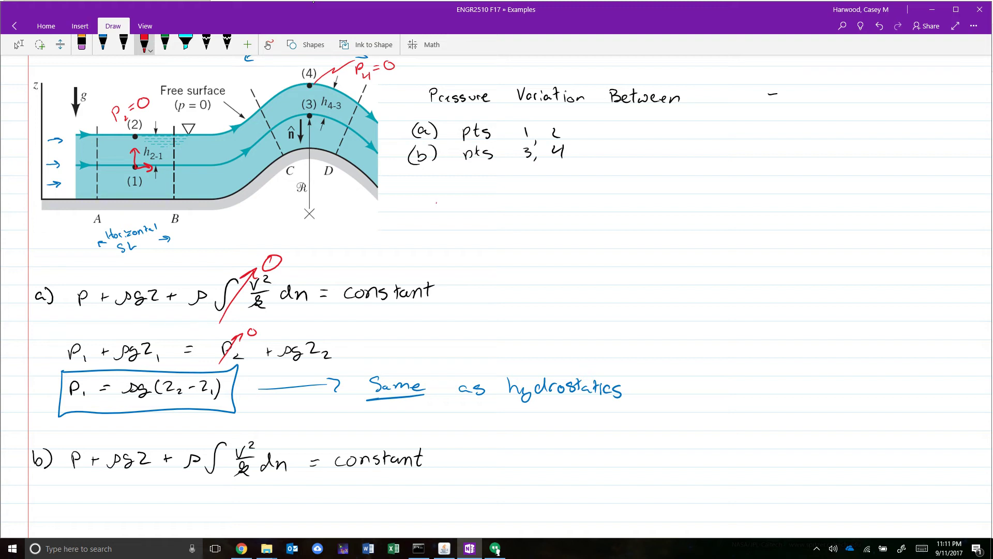
pyautogui.moveTo(436, 203)
pyautogui.mouseDown()
pyautogui.moveTo(446, 212)
pyautogui.moveTo(460, 204)
pyautogui.moveTo(501, 211)
pyautogui.mouseUp()
pyautogui.moveTo(439, 205); pyautogui.dragTo(492, 207)
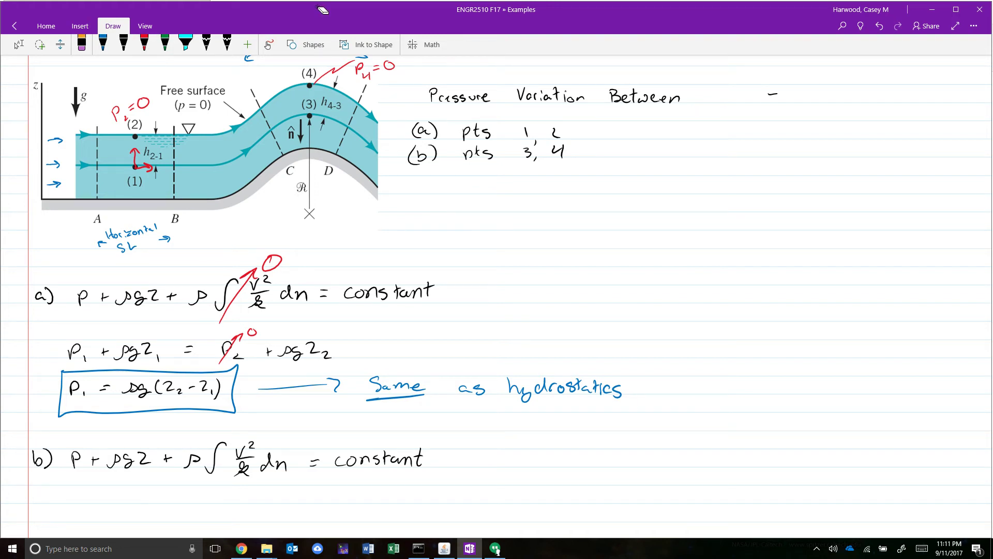
# - In black, start the second part b) line with p + ρgz + ρ∫V²/2
pyautogui.click(124, 45)
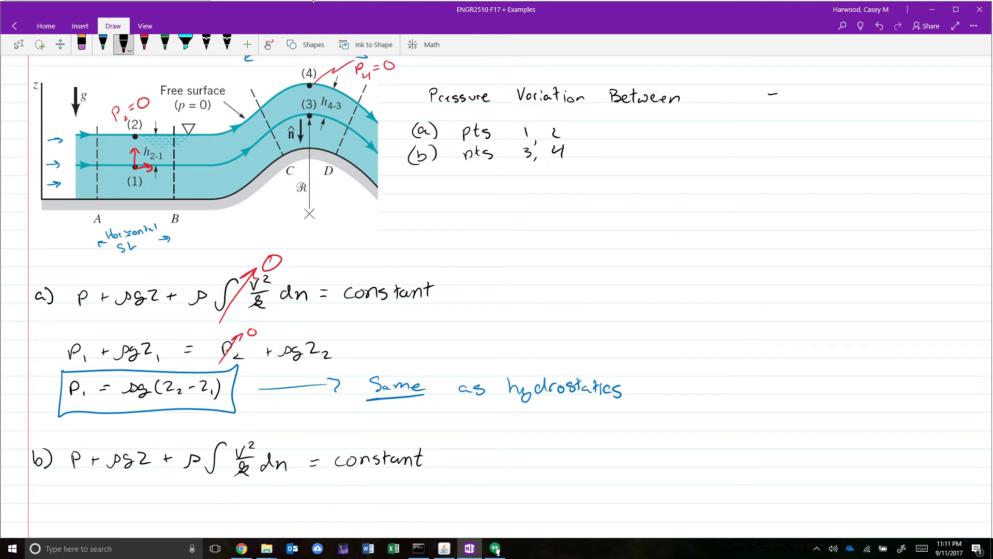
pyautogui.scroll(-3, 497, 295)
pyautogui.moveTo(67, 387); pyautogui.dragTo(110, 380)
pyautogui.moveTo(111, 382)
pyautogui.mouseDown()
pyautogui.moveTo(206, 387)
pyautogui.moveTo(214, 369)
pyautogui.moveTo(245, 374)
pyautogui.moveTo(221, 403)
pyautogui.moveTo(241, 405)
pyautogui.mouseUp()
# - Finish the line with (−dz) = constant, substituting −dz for dn
pyautogui.moveTo(260, 371)
pyautogui.mouseDown()
pyautogui.moveTo(258, 388)
pyautogui.moveTo(268, 379)
pyautogui.mouseUp()
pyautogui.moveTo(278, 379); pyautogui.dragTo(294, 386)
pyautogui.moveTo(296, 369)
pyautogui.mouseDown()
pyautogui.moveTo(297, 387)
pyautogui.moveTo(336, 385)
pyautogui.mouseUp()
pyautogui.moveTo(342, 377); pyautogui.dragTo(359, 385)
pyautogui.moveTo(370, 368); pyautogui.dragTo(373, 384)
pyautogui.moveTo(366, 375); pyautogui.dragTo(400, 380)
pyautogui.moveTo(396, 372); pyautogui.dragTo(407, 369)
pyautogui.scroll(2, 496, 295)
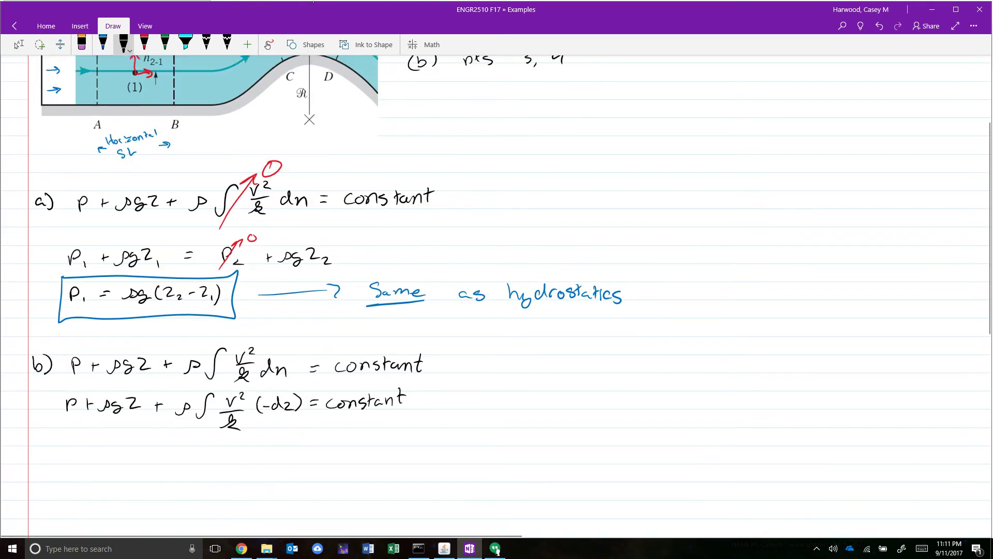
pyautogui.click(19, 45)
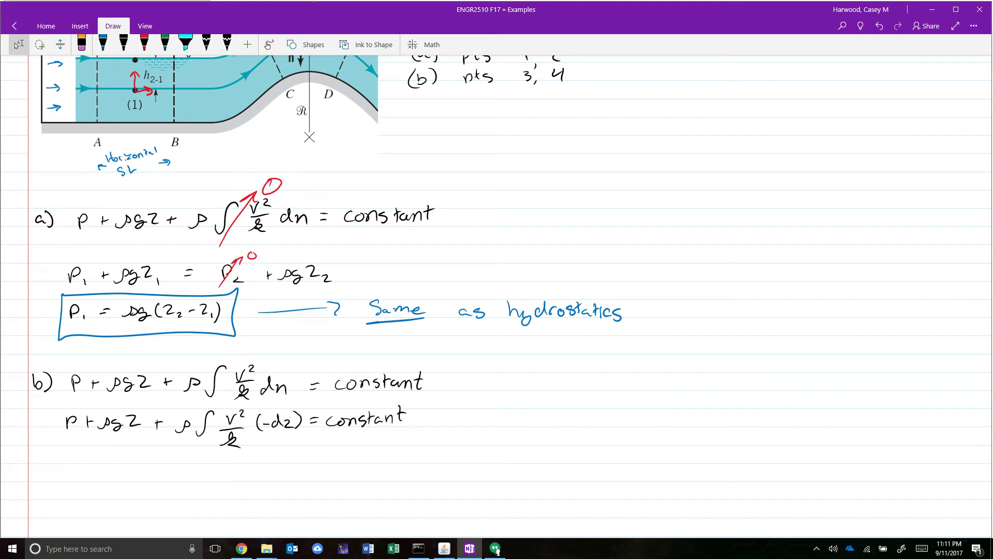
pyautogui.click(124, 44)
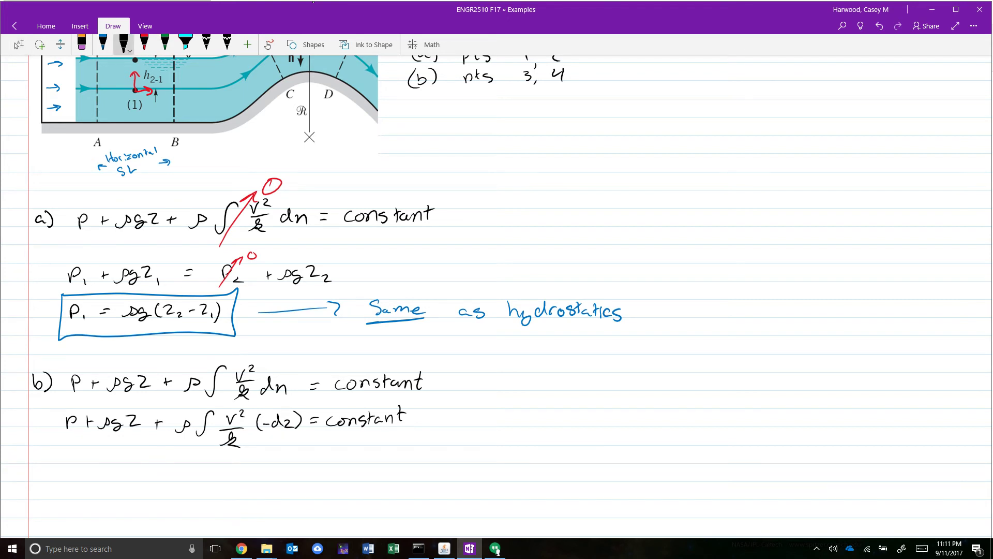
pyautogui.scroll(-3, 496, 295)
# - With black ink, start part b's third line with P₃ + ρgz₃ + ρ∫, redrawing the integral sign
pyautogui.click(18, 45)
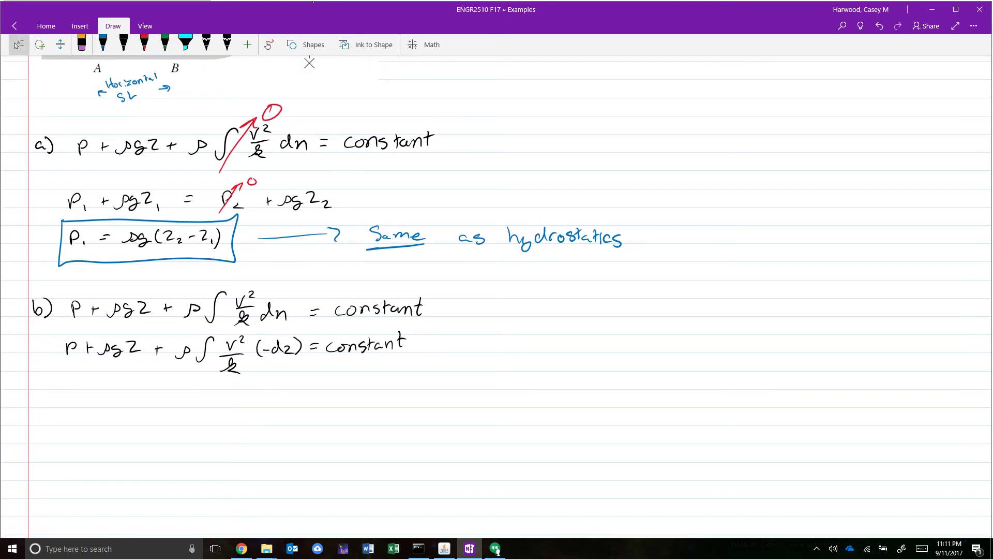
pyautogui.click(124, 44)
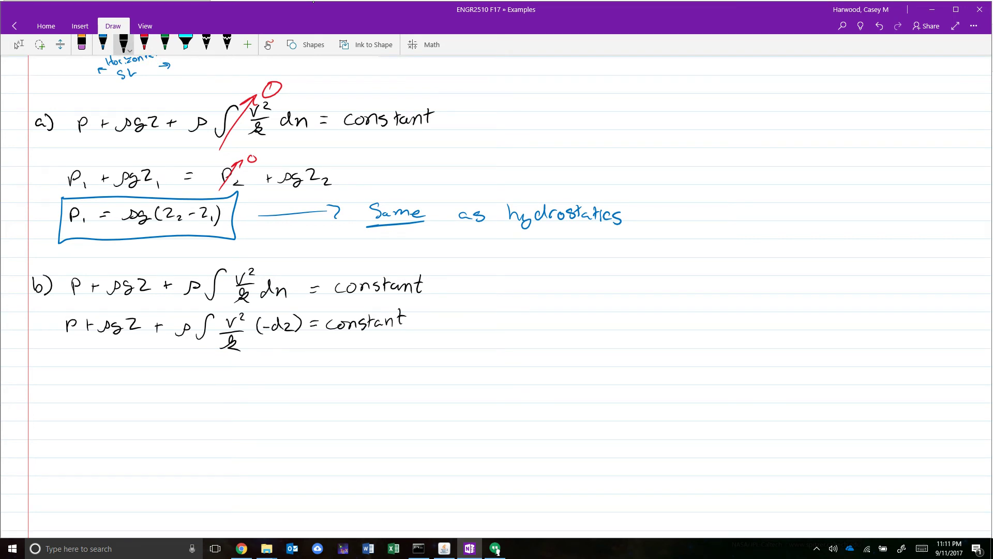
pyautogui.click(19, 45)
pyautogui.click(123, 44)
pyautogui.moveTo(59, 369)
pyautogui.mouseDown()
pyautogui.moveTo(60, 387)
pyautogui.moveTo(60, 377)
pyautogui.moveTo(91, 386)
pyautogui.mouseUp()
pyautogui.moveTo(88, 380); pyautogui.dragTo(135, 383)
pyautogui.moveTo(137, 382)
pyautogui.mouseDown()
pyautogui.moveTo(137, 393)
pyautogui.moveTo(167, 381)
pyautogui.mouseUp()
pyautogui.moveTo(177, 391); pyautogui.dragTo(212, 366)
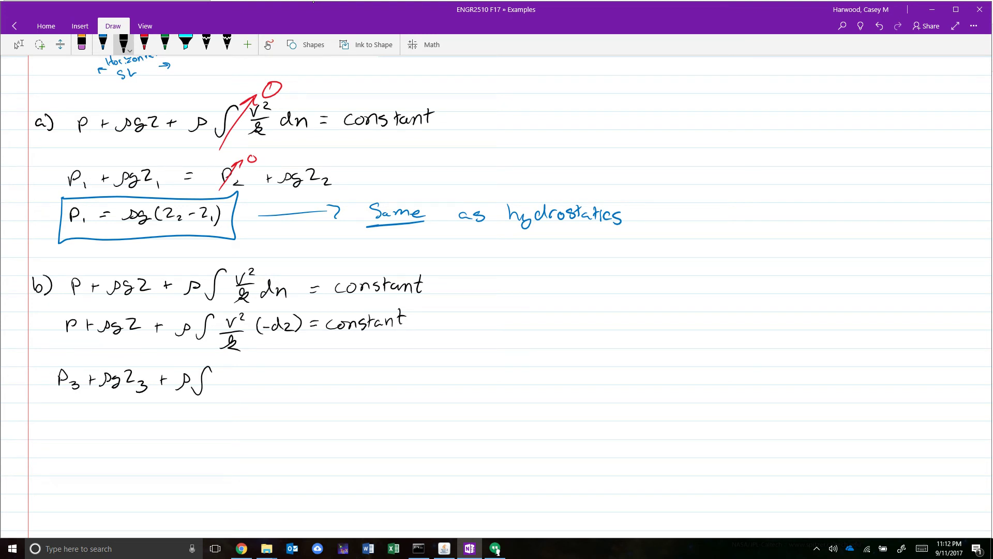
pyautogui.hotkey('ctrl', 'z')
pyautogui.moveTo(194, 393); pyautogui.dragTo(211, 367)
# - Add limits c to z₃, the V²/ℛ integrand and (−dz) to the integral
pyautogui.moveTo(197, 401); pyautogui.dragTo(195, 408)
pyautogui.moveTo(201, 402); pyautogui.dragTo(196, 401)
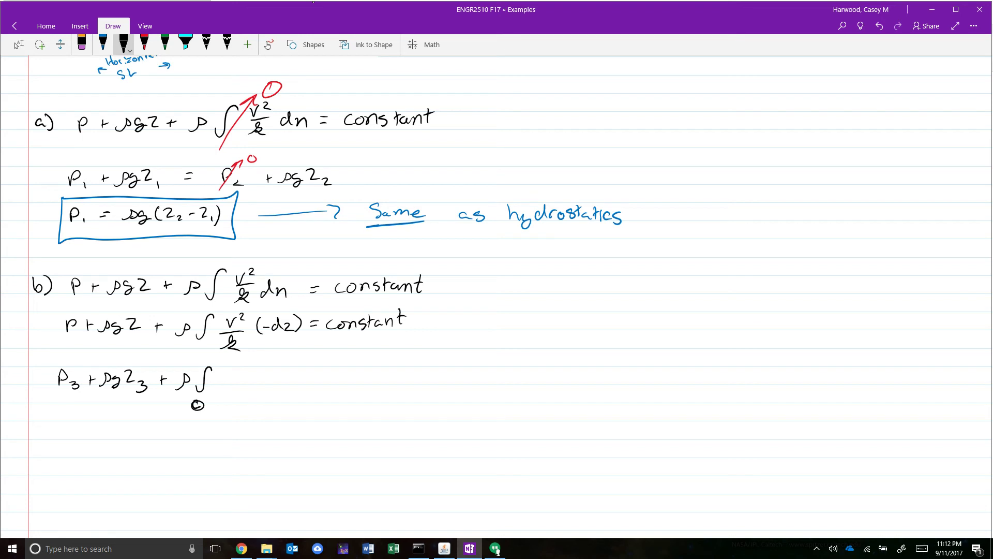
pyautogui.click(198, 405)
pyautogui.moveTo(203, 402); pyautogui.dragTo(203, 409)
pyautogui.moveTo(204, 353); pyautogui.dragTo(240, 370)
pyautogui.moveTo(242, 369)
pyautogui.mouseDown()
pyautogui.moveTo(236, 399)
pyautogui.moveTo(277, 383)
pyautogui.mouseUp()
pyautogui.moveTo(285, 370)
pyautogui.mouseDown()
pyautogui.moveTo(286, 386)
pyautogui.moveTo(298, 386)
pyautogui.mouseUp()
pyautogui.moveTo(303, 367); pyautogui.dragTo(304, 389)
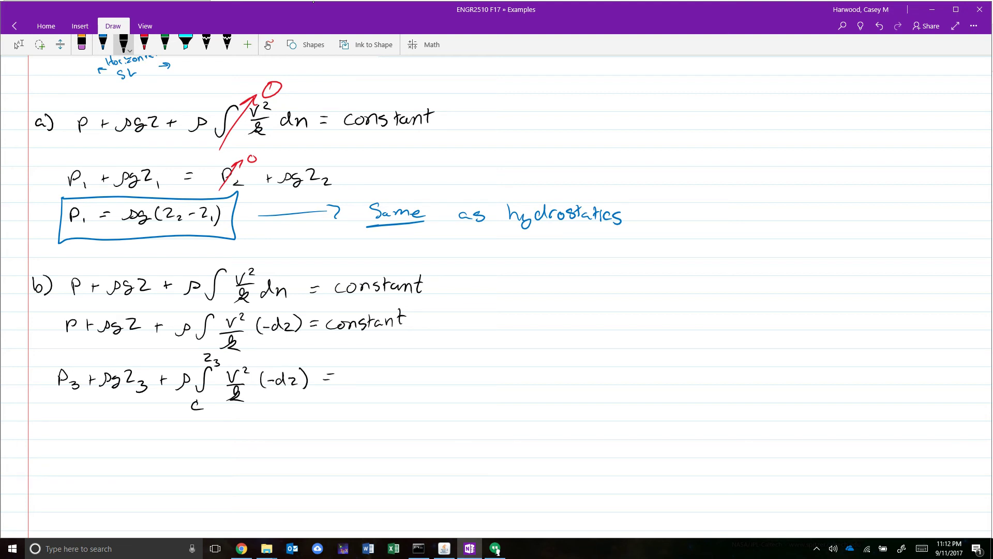
# - Write the right-hand side = P₄ + ρgz₄ + ρ∫ from c to z₄ of V²/ℛ (−dz)
pyautogui.moveTo(357, 377); pyautogui.dragTo(378, 390)
pyautogui.moveTo(380, 383)
pyautogui.mouseDown()
pyautogui.moveTo(380, 395)
pyautogui.moveTo(417, 379)
pyautogui.moveTo(418, 393)
pyautogui.moveTo(470, 383)
pyautogui.mouseUp()
pyautogui.moveTo(468, 380); pyautogui.dragTo(536, 371)
pyautogui.moveTo(516, 410); pyautogui.dragTo(515, 416)
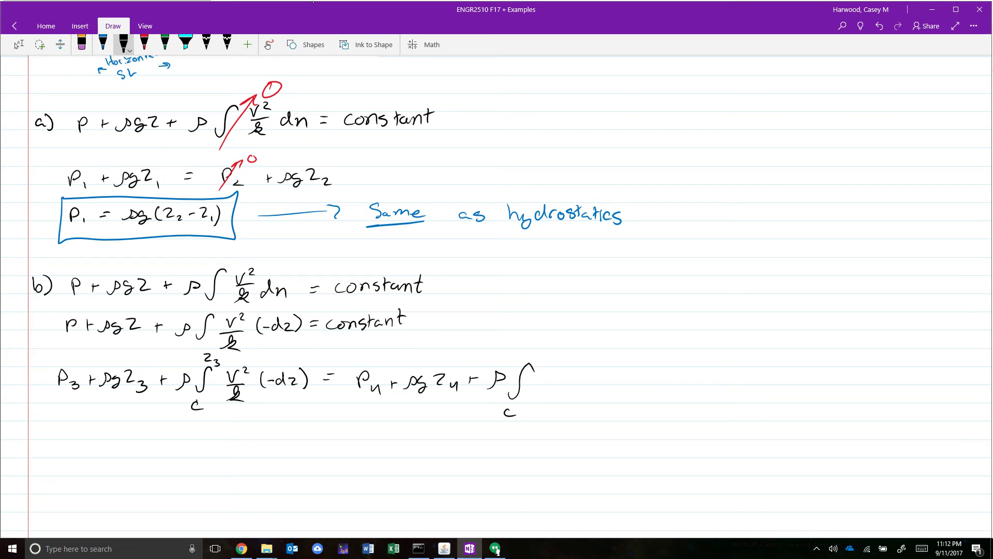
pyautogui.moveTo(528, 354); pyautogui.dragTo(575, 366)
pyautogui.moveTo(579, 363); pyautogui.dragTo(588, 371)
pyautogui.moveTo(556, 387)
pyautogui.mouseDown()
pyautogui.moveTo(583, 385)
pyautogui.moveTo(571, 396)
pyautogui.moveTo(579, 403)
pyautogui.mouseUp()
pyautogui.moveTo(608, 371)
pyautogui.mouseDown()
pyautogui.moveTo(603, 390)
pyautogui.moveTo(616, 381)
pyautogui.mouseUp()
pyautogui.moveTo(625, 377); pyautogui.dragTo(647, 389)
pyautogui.click(143, 45)
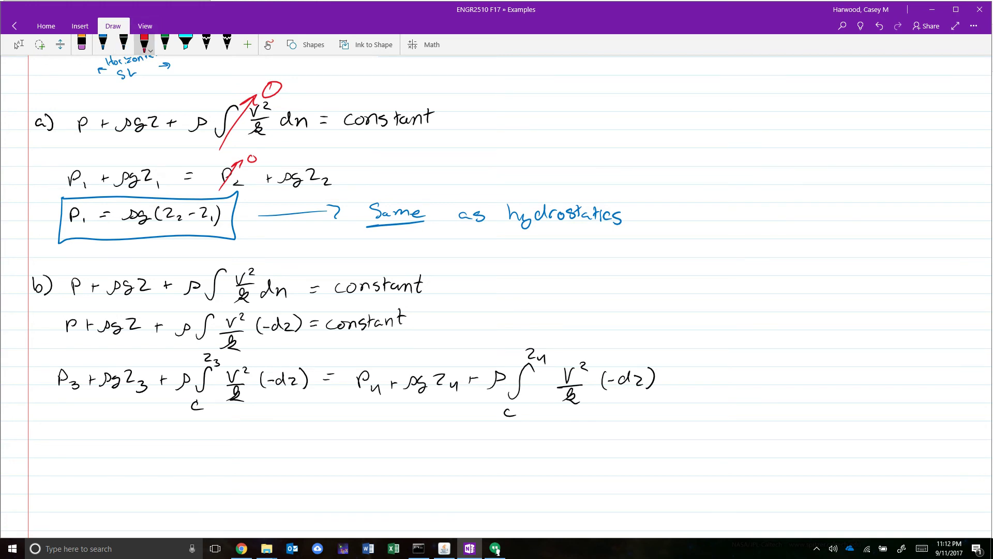
pyautogui.scroll(5, 497, 295)
# - Cross out P₄ as zero in red, then write P₃ = ρg(z₄−z₃) in black
pyautogui.scroll(-5, 497, 295)
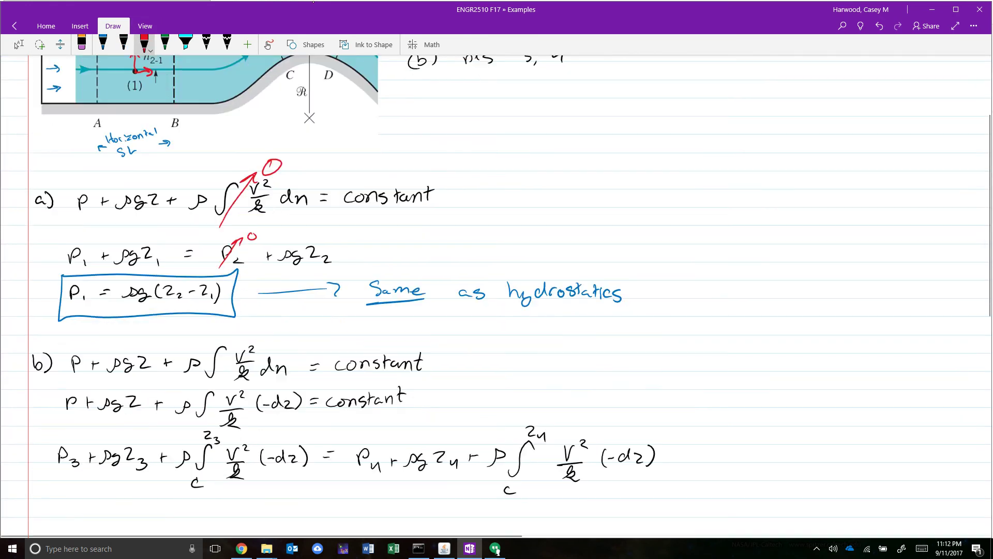
pyautogui.moveTo(356, 413); pyautogui.dragTo(396, 372)
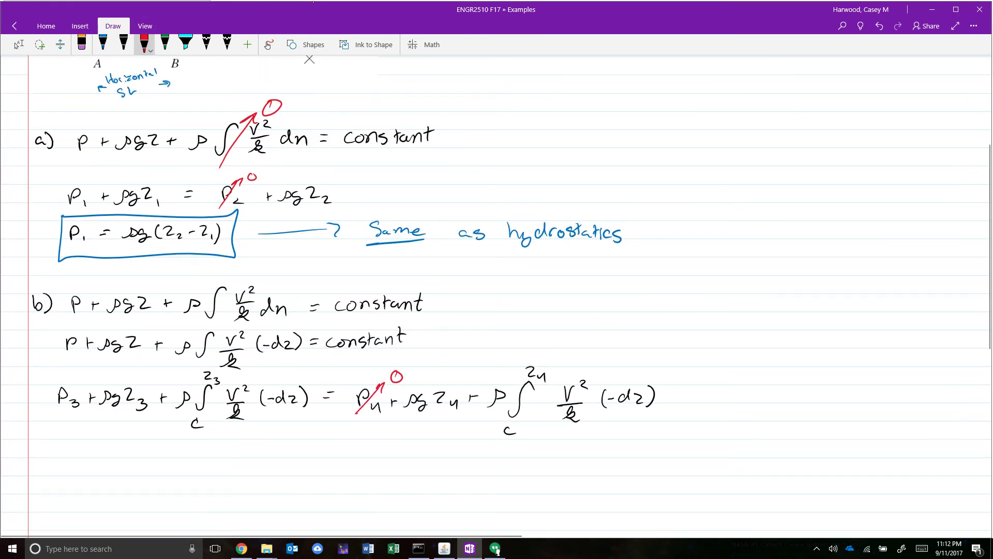
pyautogui.click(123, 44)
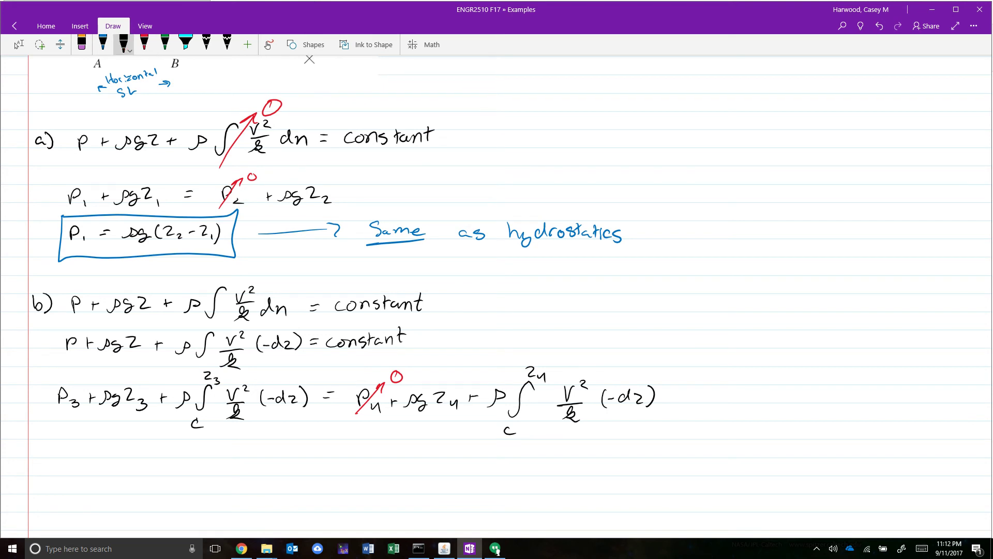
pyautogui.moveTo(57, 456)
pyautogui.mouseDown()
pyautogui.moveTo(58, 448)
pyautogui.moveTo(70, 460)
pyautogui.mouseUp()
pyautogui.moveTo(119, 459)
pyautogui.mouseDown()
pyautogui.moveTo(138, 449)
pyautogui.moveTo(155, 457)
pyautogui.mouseUp()
pyautogui.moveTo(166, 444); pyautogui.dragTo(179, 453)
pyautogui.moveTo(177, 448); pyautogui.dragTo(225, 468)
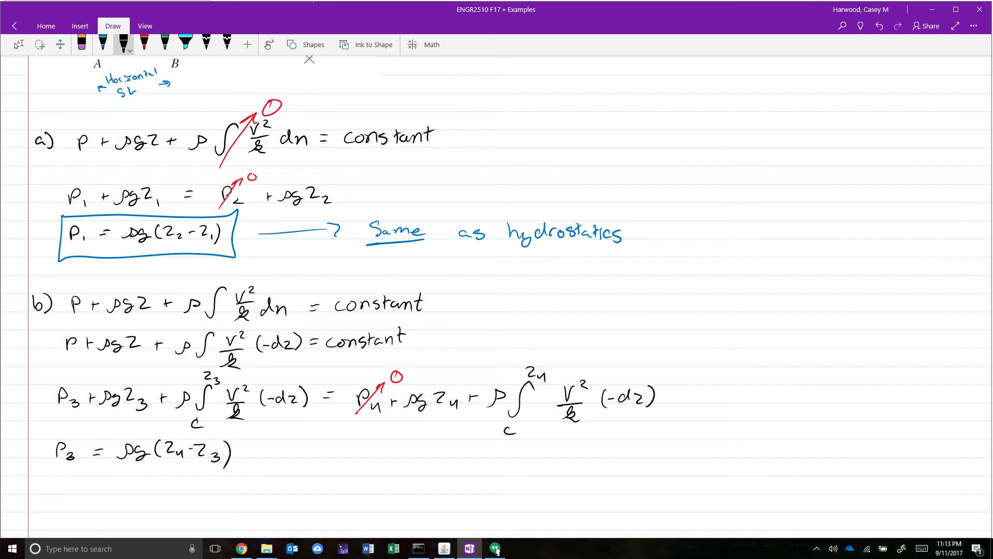
# - Brace the ρg(z₄−z₃) term in red and label it Hydrostatics
pyautogui.click(144, 44)
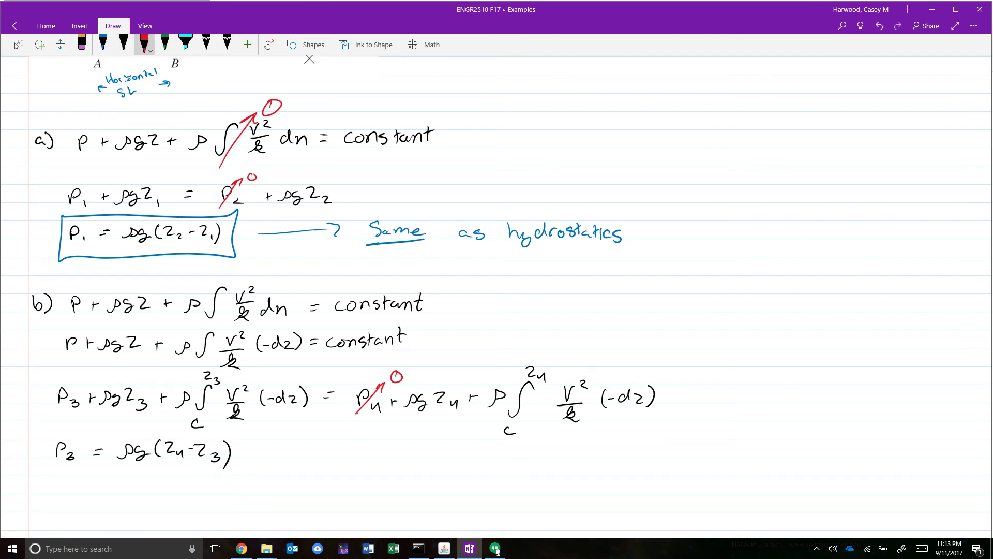
pyautogui.scroll(-2, 496, 259)
pyautogui.moveTo(119, 414)
pyautogui.mouseDown()
pyautogui.moveTo(160, 430)
pyautogui.moveTo(231, 413)
pyautogui.mouseUp()
pyautogui.moveTo(139, 458)
pyautogui.mouseDown()
pyautogui.moveTo(146, 451)
pyautogui.moveTo(154, 468)
pyautogui.mouseUp()
pyautogui.moveTo(165, 455); pyautogui.dragTo(166, 459)
pyautogui.moveTo(170, 460); pyautogui.dragTo(179, 458)
pyautogui.moveTo(184, 451); pyautogui.dragTo(225, 462)
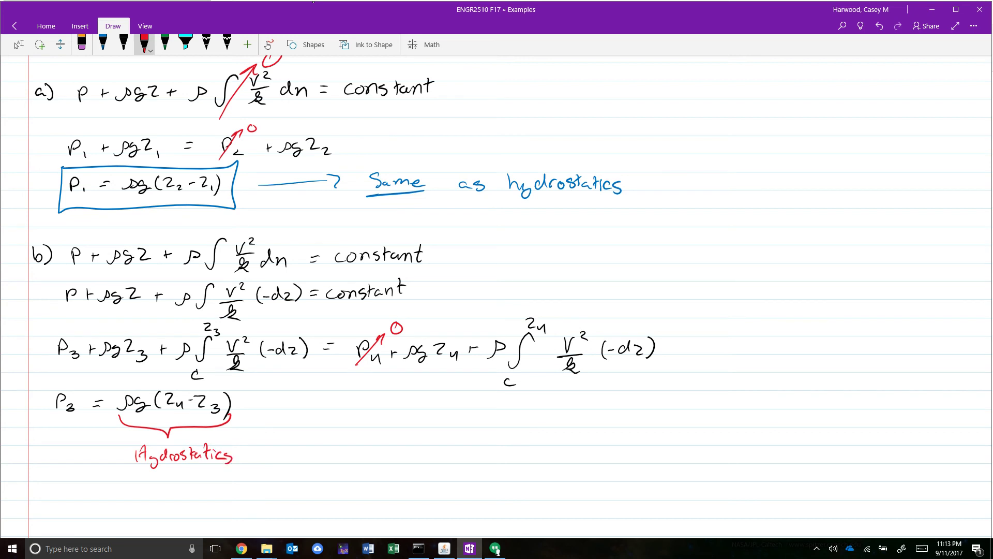
# - Write − ρ∫ from z₃ to z₄ of V²/ℛ dz in black to complete the P₃ equation
pyautogui.click(124, 44)
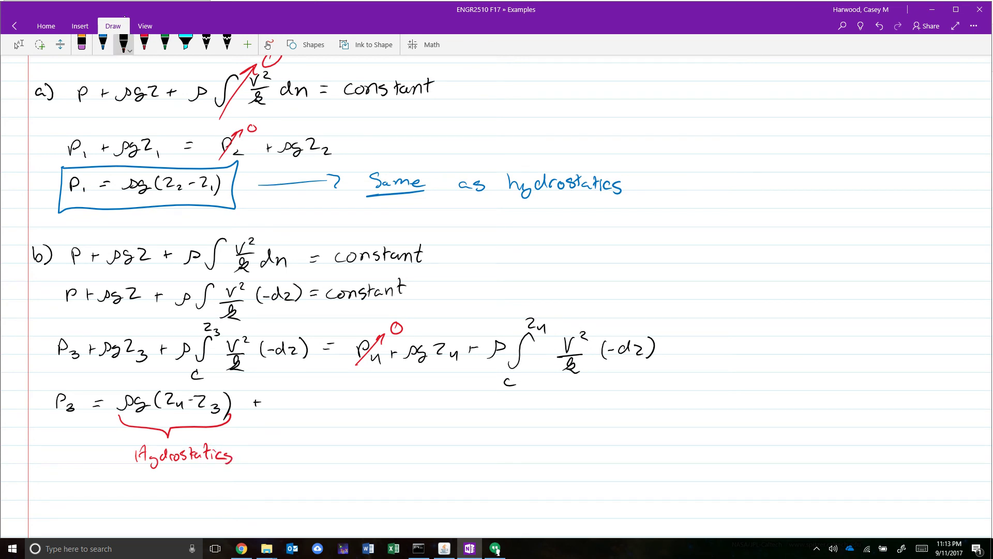
pyautogui.moveTo(278, 413)
pyautogui.mouseDown()
pyautogui.moveTo(285, 396)
pyautogui.moveTo(284, 405)
pyautogui.moveTo(330, 384)
pyautogui.mouseUp()
pyautogui.moveTo(298, 423); pyautogui.dragTo(309, 434)
pyautogui.moveTo(327, 373); pyautogui.dragTo(336, 381)
pyautogui.moveTo(340, 379)
pyautogui.mouseDown()
pyautogui.moveTo(362, 403)
pyautogui.moveTo(369, 390)
pyautogui.mouseUp()
pyautogui.moveTo(374, 388)
pyautogui.mouseDown()
pyautogui.moveTo(382, 404)
pyautogui.moveTo(351, 424)
pyautogui.moveTo(370, 426)
pyautogui.mouseUp()
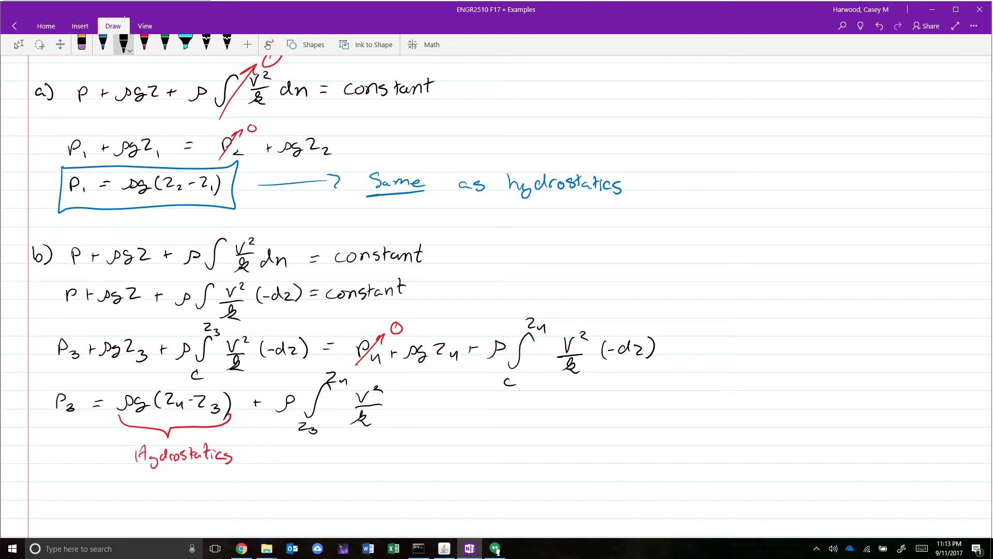
pyautogui.moveTo(404, 392)
pyautogui.mouseDown()
pyautogui.moveTo(399, 411)
pyautogui.moveTo(423, 394)
pyautogui.mouseUp()
pyautogui.moveTo(426, 400); pyautogui.dragTo(435, 409)
pyautogui.moveTo(437, 393)
pyautogui.mouseDown()
pyautogui.moveTo(438, 413)
pyautogui.moveTo(416, 400)
pyautogui.moveTo(444, 408)
pyautogui.moveTo(398, 410)
pyautogui.moveTo(410, 409)
pyautogui.mouseUp()
pyautogui.moveTo(413, 400); pyautogui.dragTo(425, 413)
pyautogui.moveTo(253, 401); pyautogui.dragTo(265, 401)
pyautogui.click(144, 44)
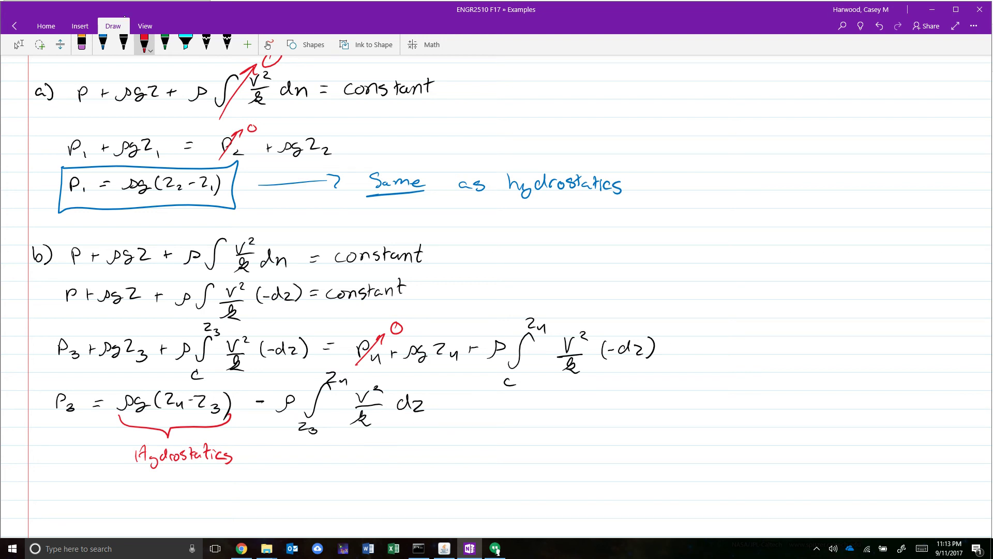
# - Draw a red brace under the curvature integral of the P₃ equation and mark it > 0
pyautogui.scroll(-1, 496, 295)
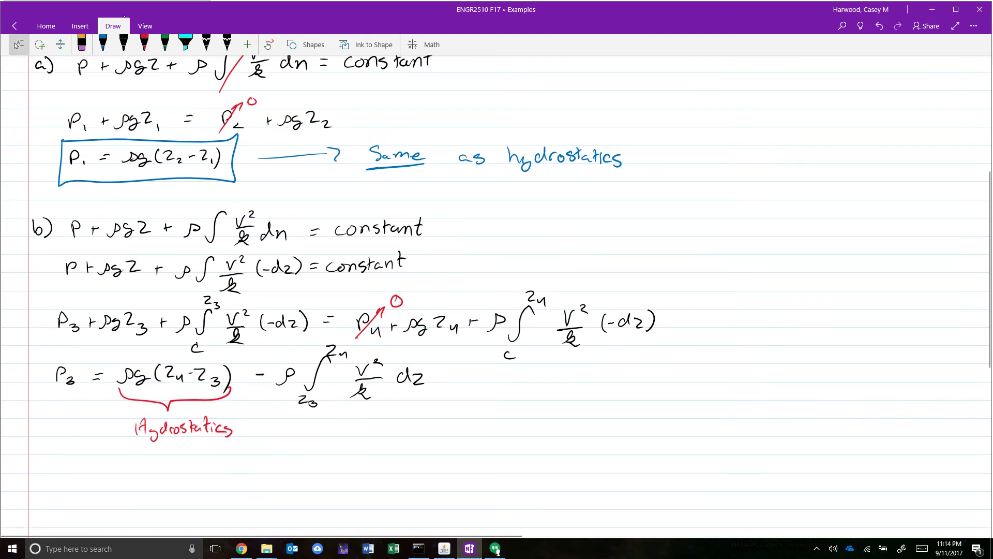
pyautogui.click(18, 44)
pyautogui.click(144, 43)
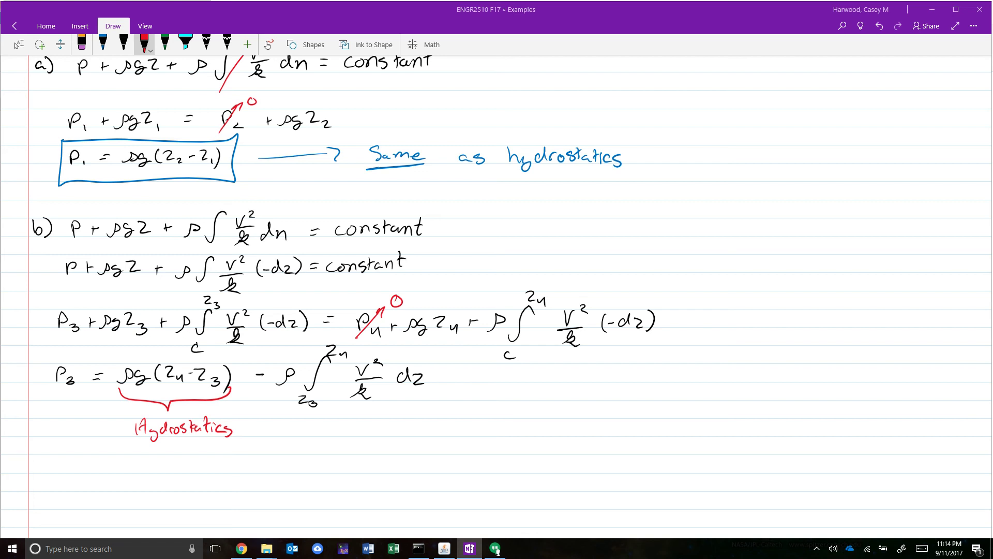
pyautogui.scroll(5, 497, 296)
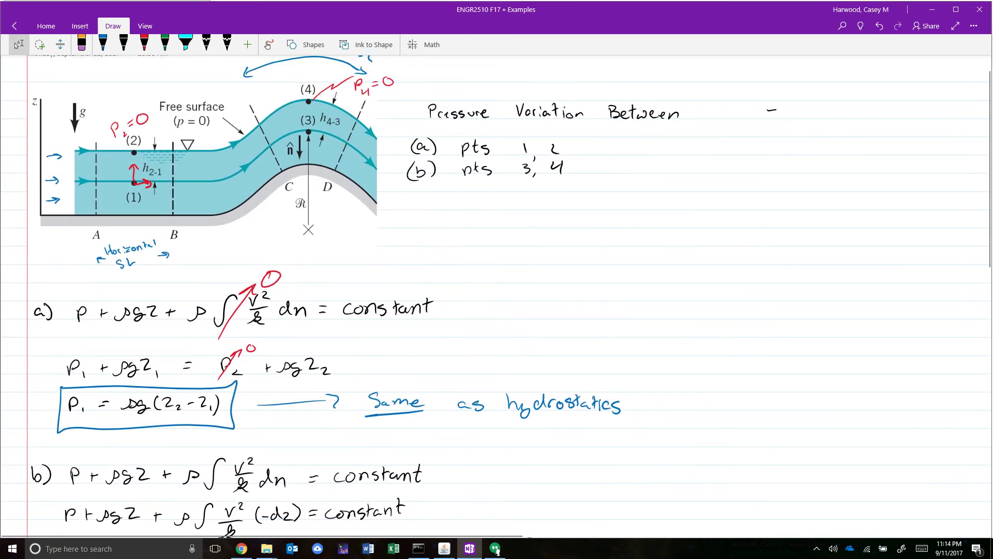
pyautogui.scroll(-4, 496, 296)
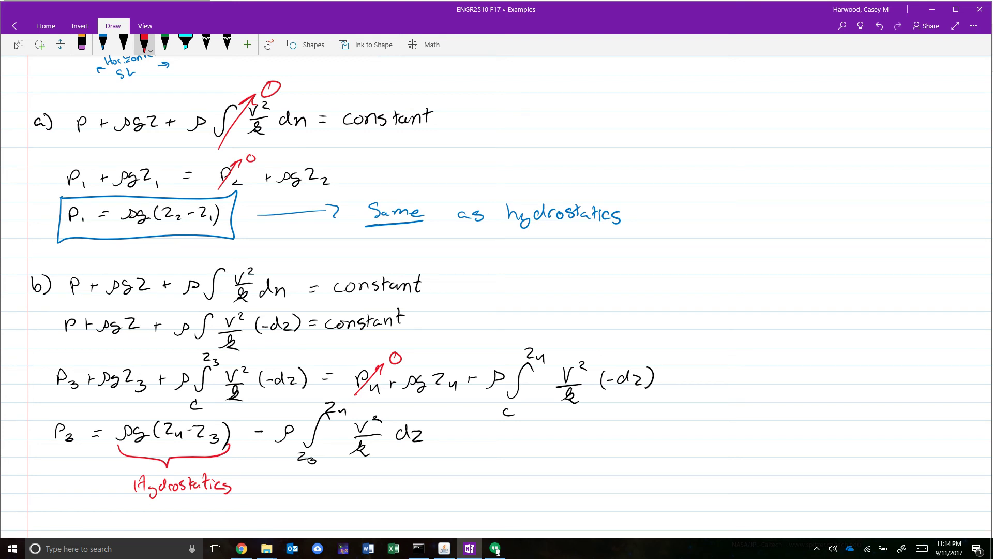
pyautogui.scroll(-2, 497, 297)
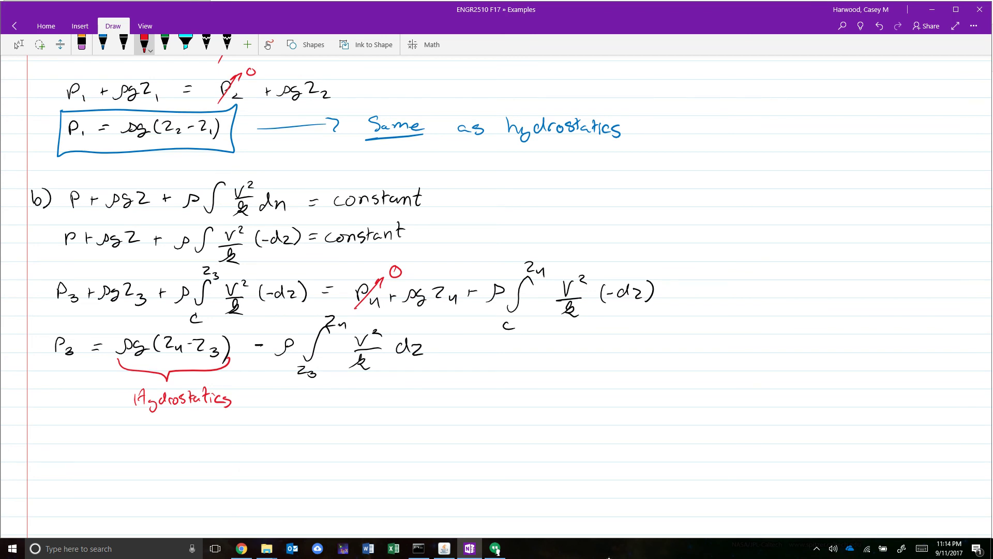
pyautogui.moveTo(276, 374)
pyautogui.mouseDown()
pyautogui.moveTo(291, 385)
pyautogui.moveTo(368, 392)
pyautogui.moveTo(414, 369)
pyautogui.mouseUp()
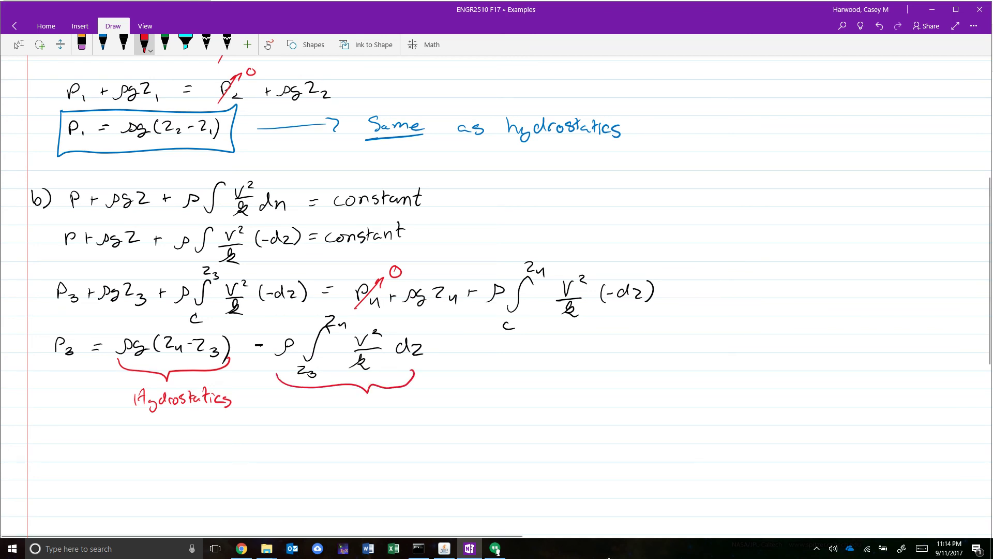
pyautogui.moveTo(362, 404)
pyautogui.mouseDown()
pyautogui.moveTo(366, 417)
pyautogui.moveTo(388, 404)
pyautogui.mouseUp()
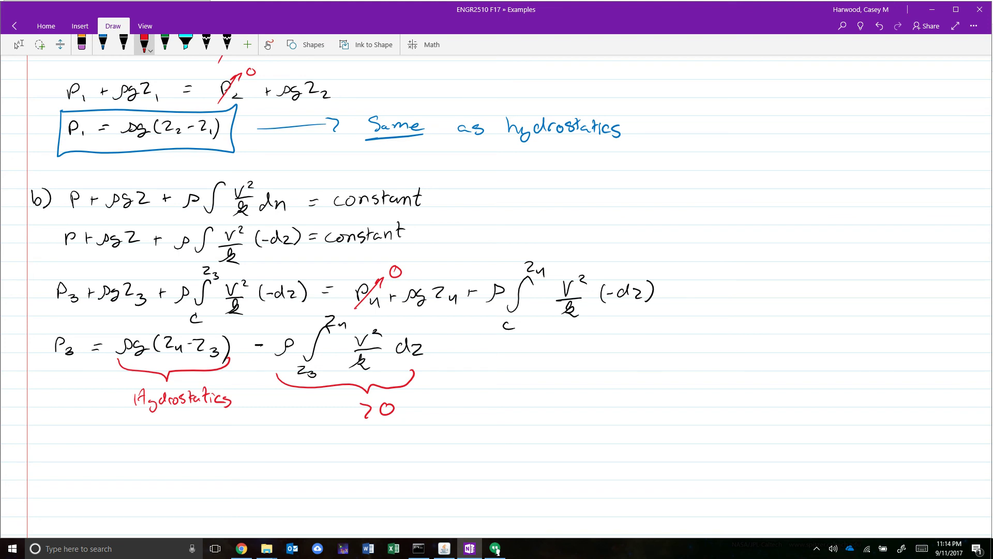
# - Zoom out to show the whole page, from the channel-flow diagram to the part b result
pyautogui.scroll(-3, 497, 295)
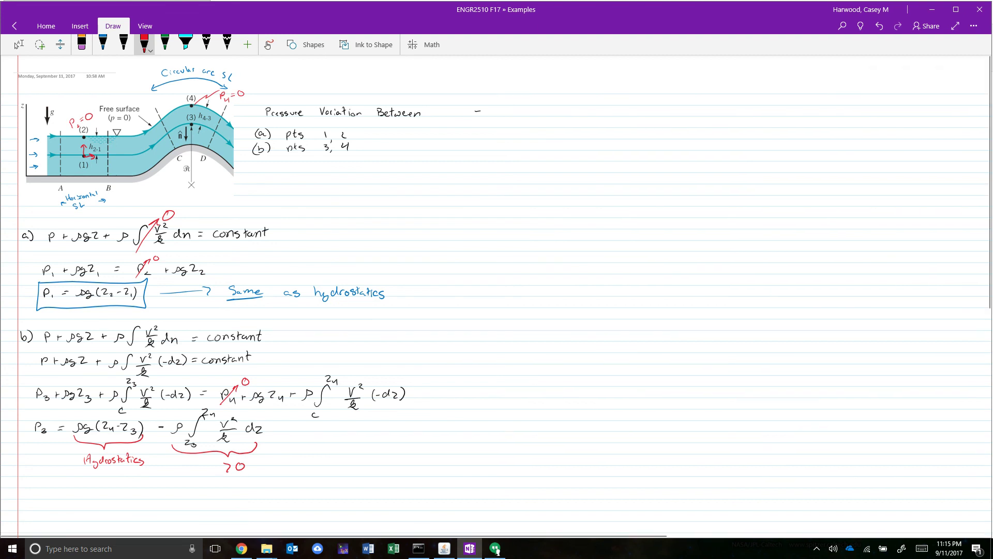
pyautogui.click(18, 45)
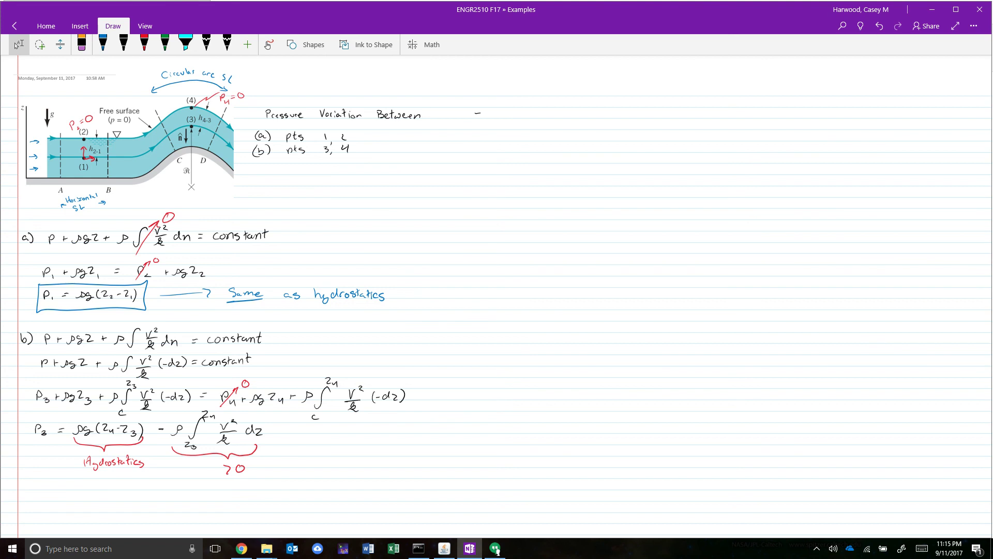
pyautogui.click(144, 44)
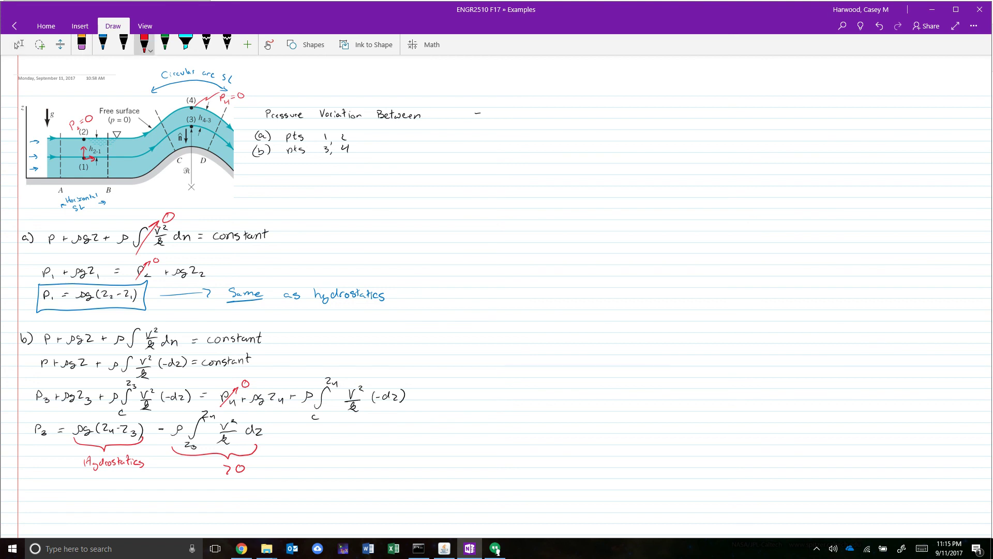
pyautogui.moveTo(304, 437); pyautogui.dragTo(311, 437)
pyautogui.click(307, 441)
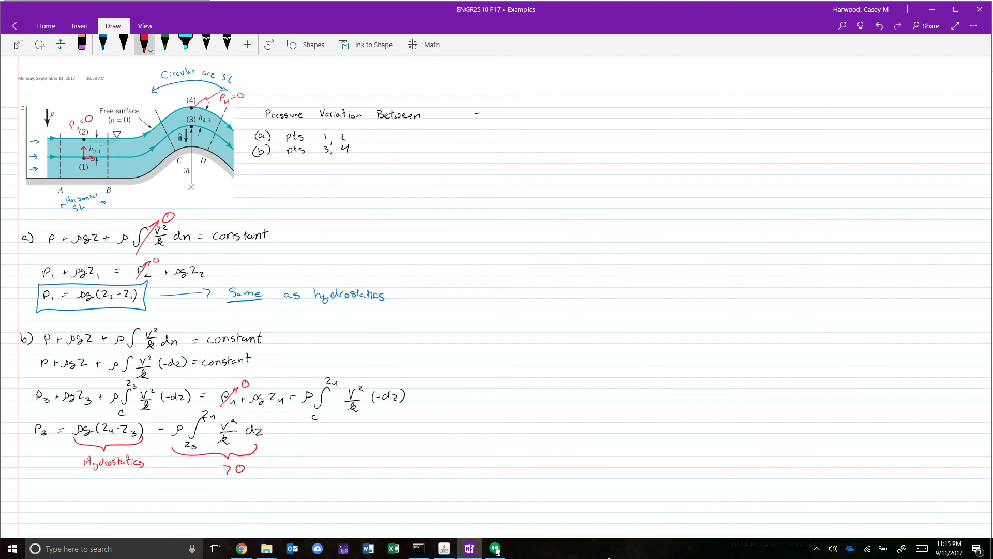